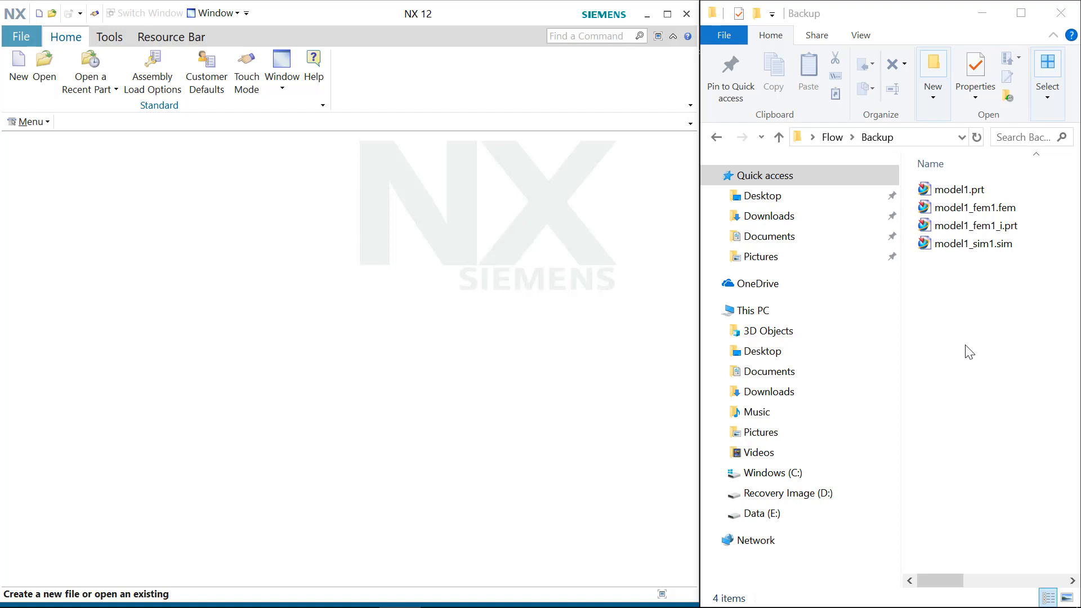
Step: Open model1.prt from the Backup folder in NX and inspect the stepped shaft part
left_click(968, 191)
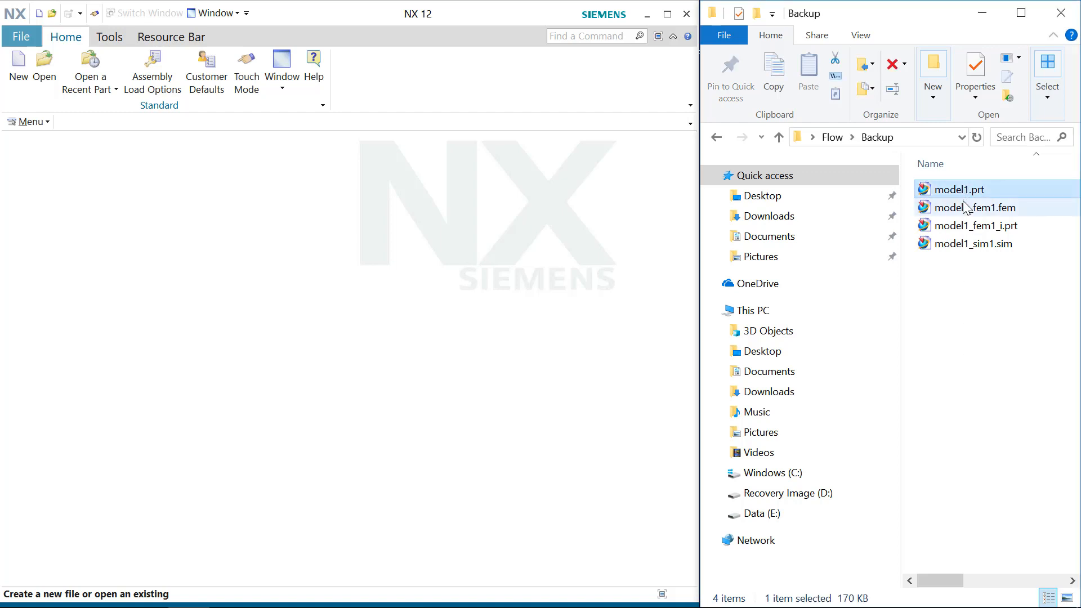
left_click(966, 208)
left_click(967, 226)
left_click(971, 246)
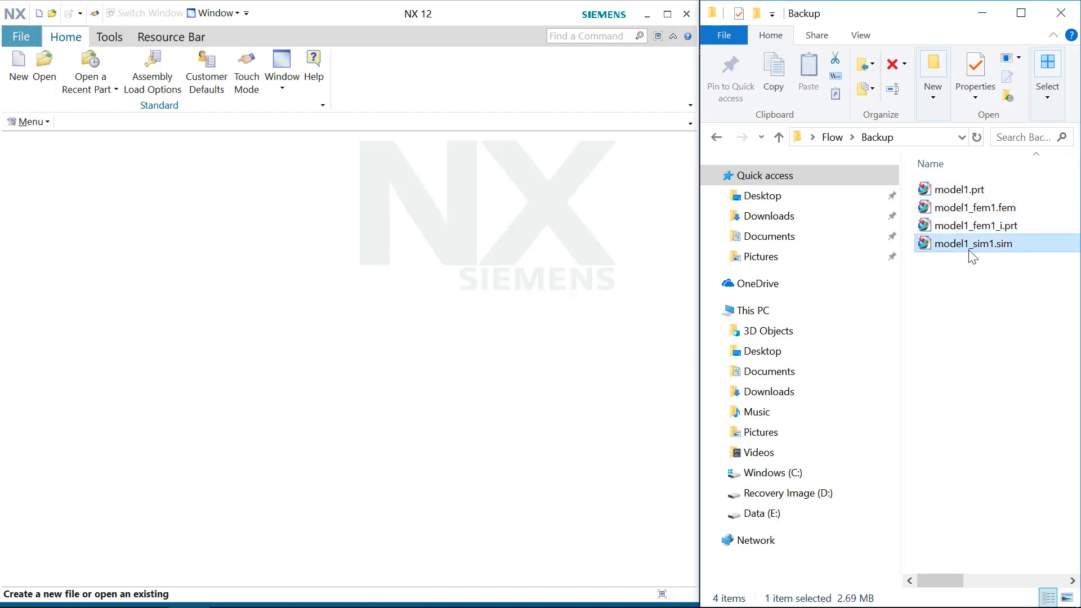
left_click(960, 193)
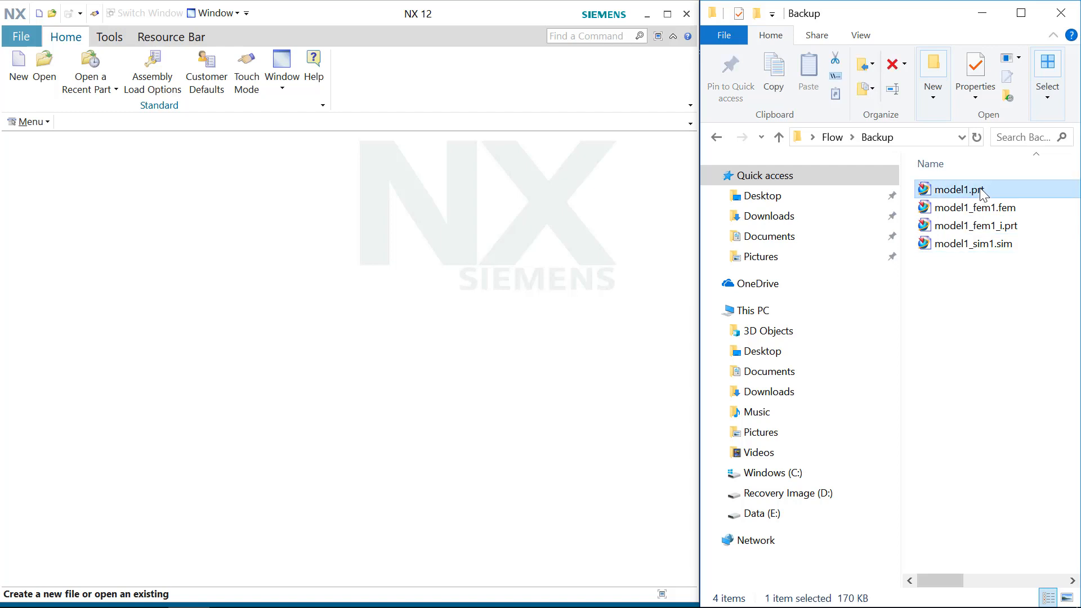
left_click_drag(989, 196, 477, 208)
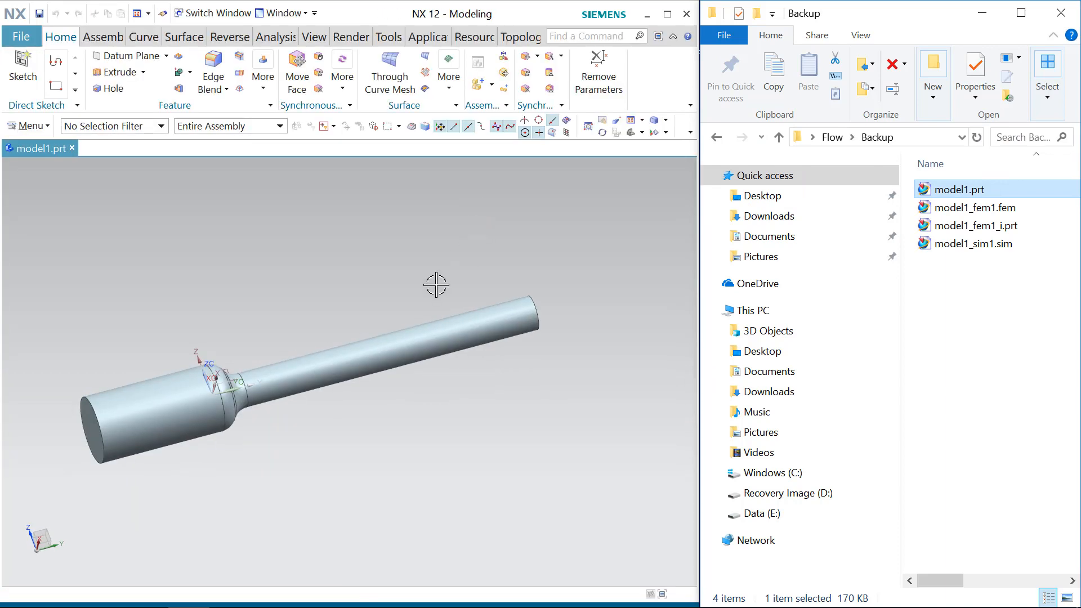
middle_click_drag(240, 369, 80, 336, "shift")
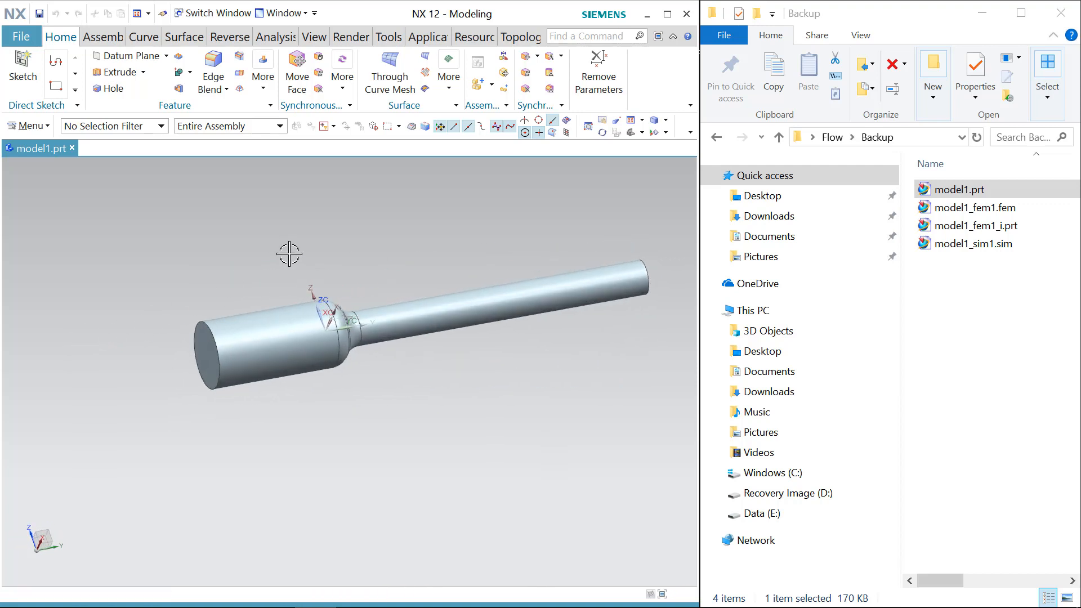
scroll(294, 250, "up", 2)
scroll(594, 180, "up", 1)
Step: Open model1_fem1.fem from the Backup folder in NX and fit the mesh in view
left_click(994, 209)
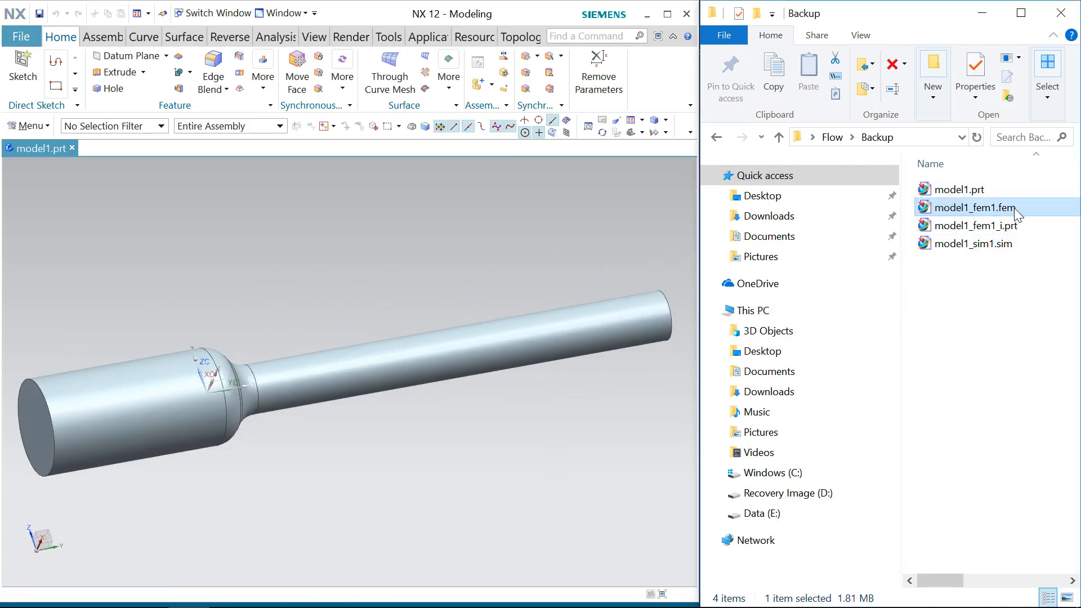
left_click_drag(1016, 207, 349, 278)
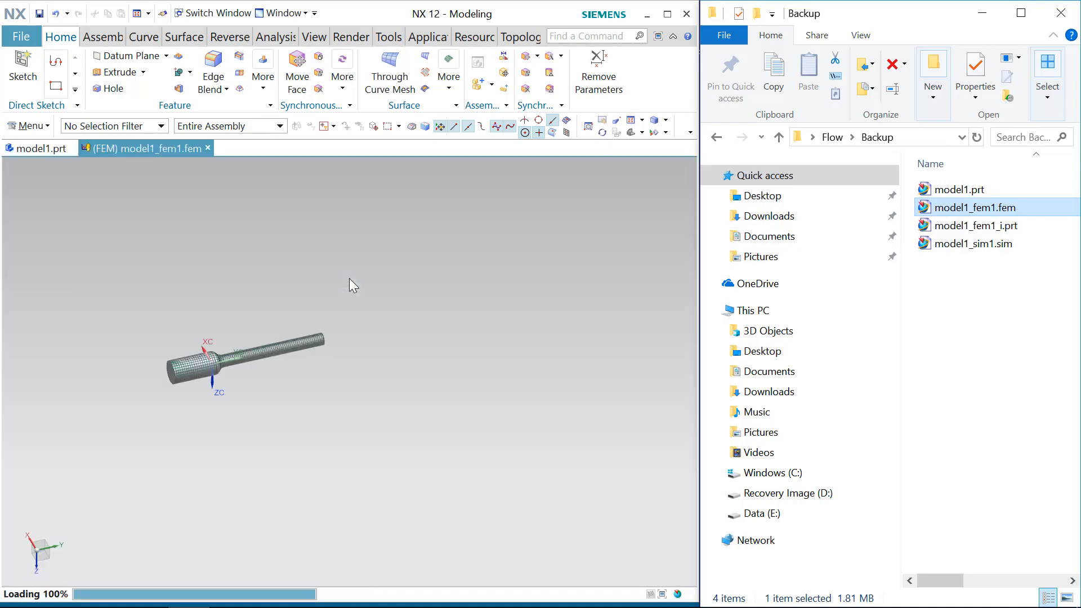
left_click(382, 329)
key("ctrl+f")
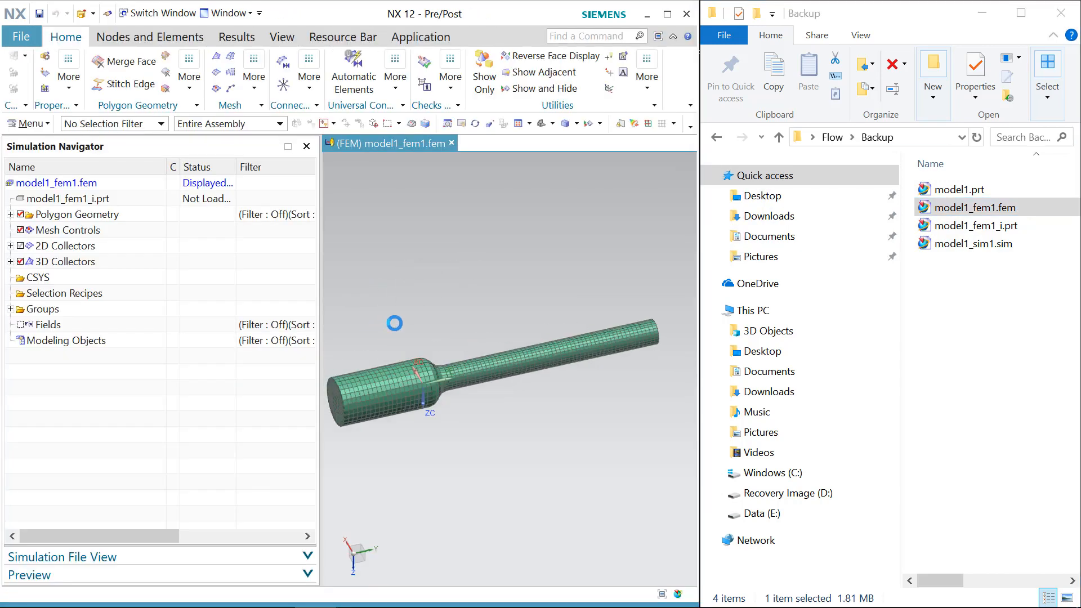
scroll(417, 345, "up", 1)
mouse_move(438, 340)
middle_mouse_down()
mouse_move(479, 331)
mouse_move(462, 324)
mouse_move(446, 355)
middle_mouse_up()
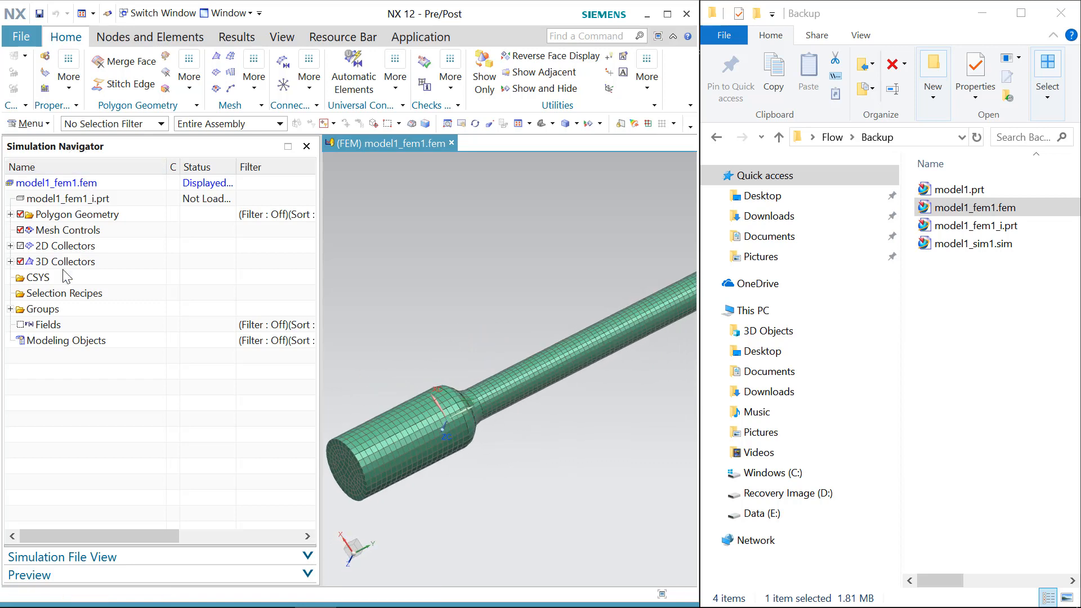
Step: Inspect the material settings of the Solid(1) mesh collector under 3D Collectors, keeping Air
left_click(11, 261)
double_click(60, 279)
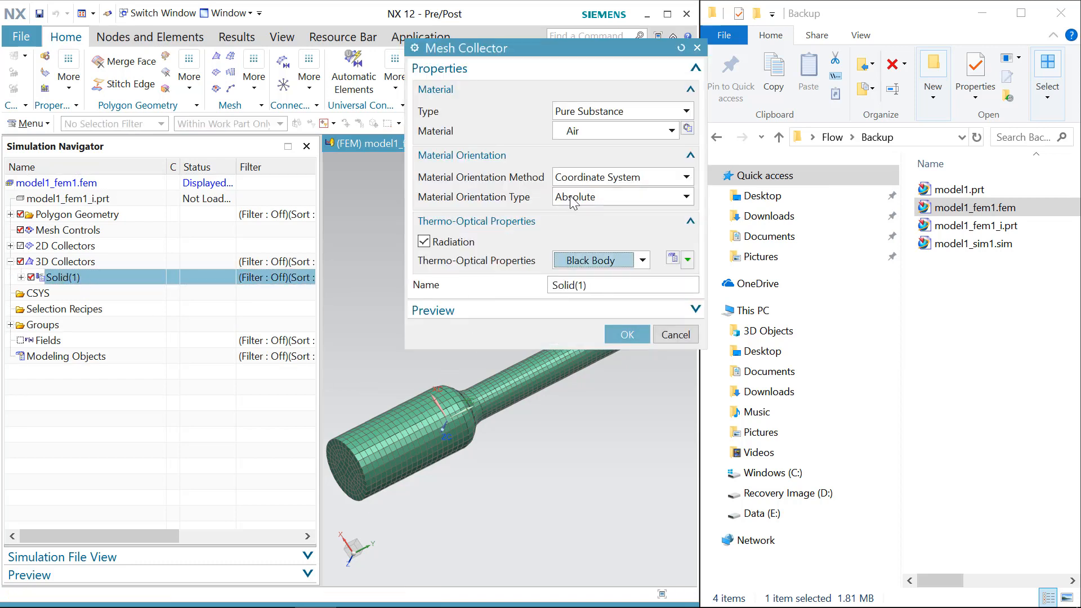
left_click(600, 134)
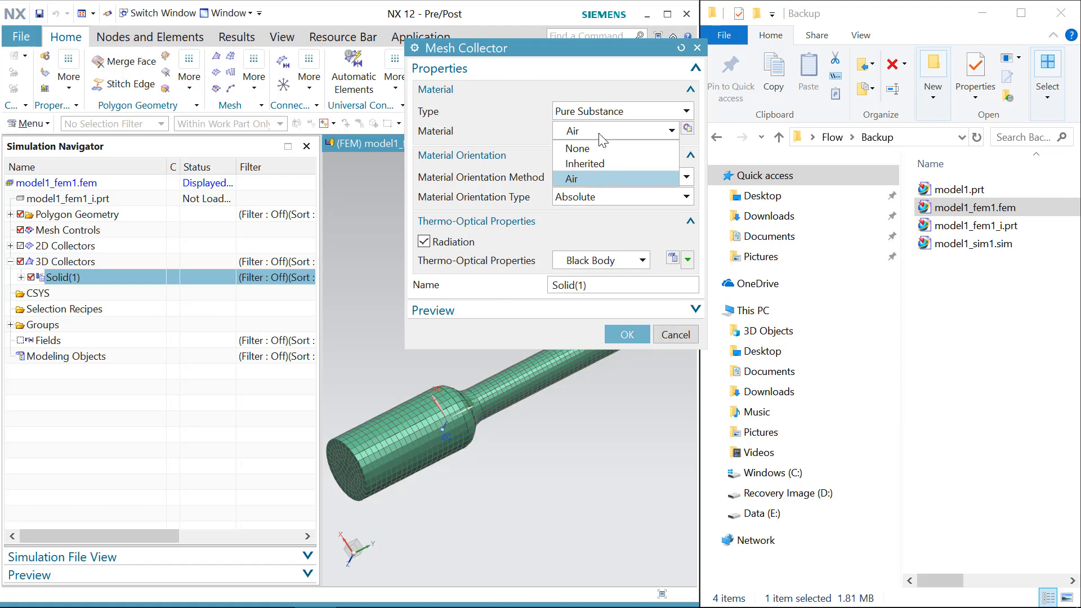
left_click(596, 135)
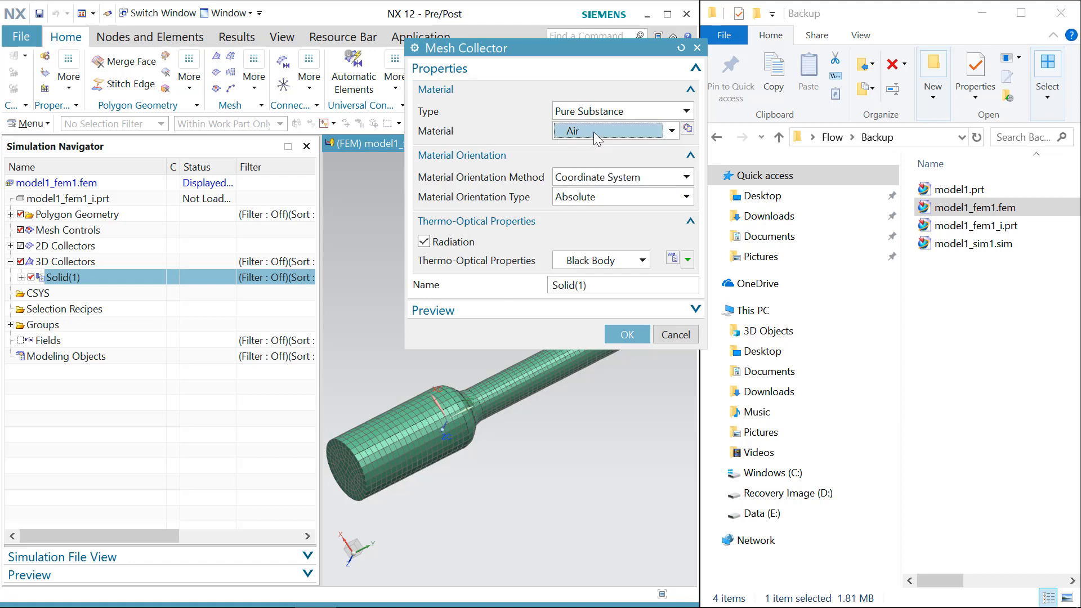
left_click(627, 337)
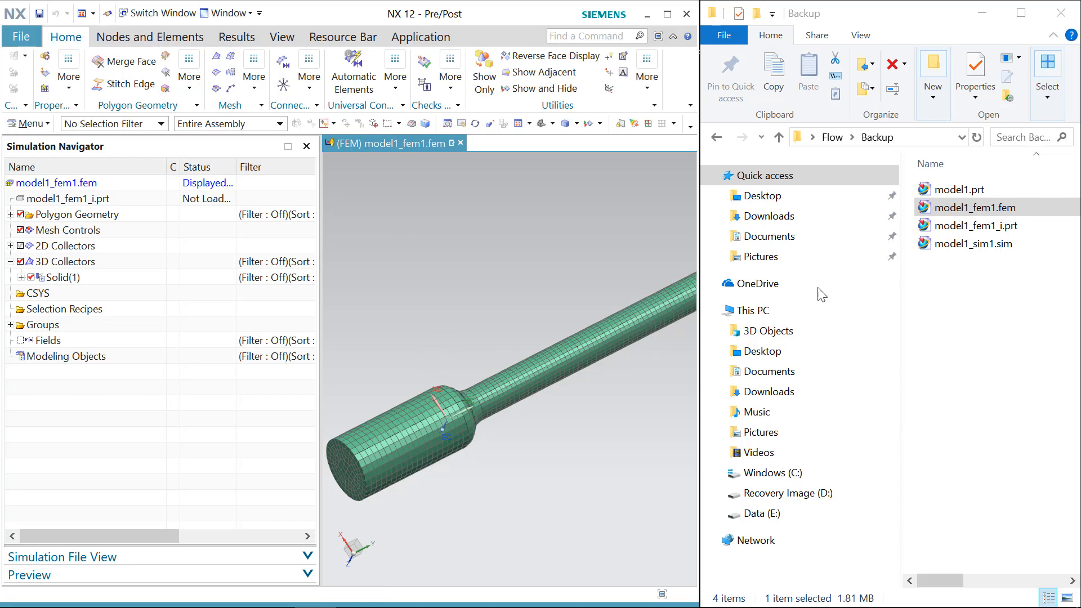
Step: Open model1_sim1.sim from the Backup folder in NX
double_click(495, 264)
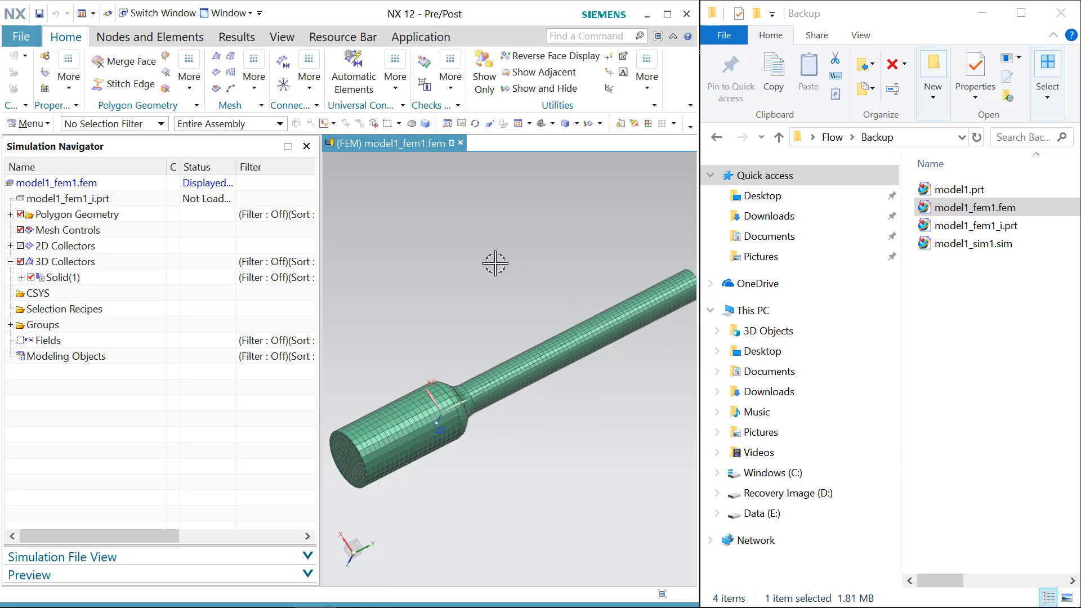
left_click(982, 248)
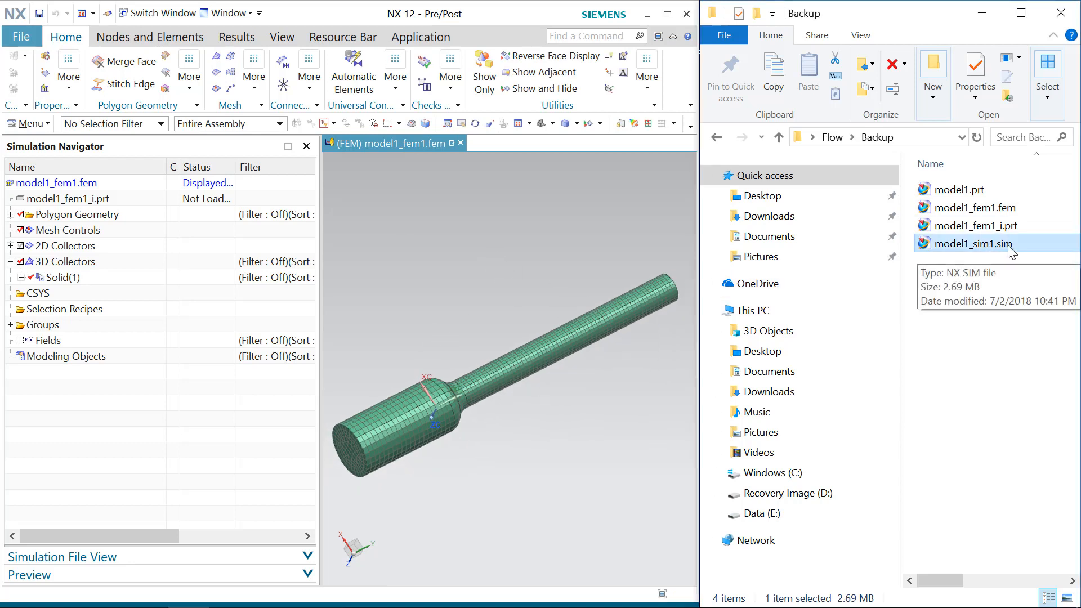
left_click_drag(1008, 248, 550, 251)
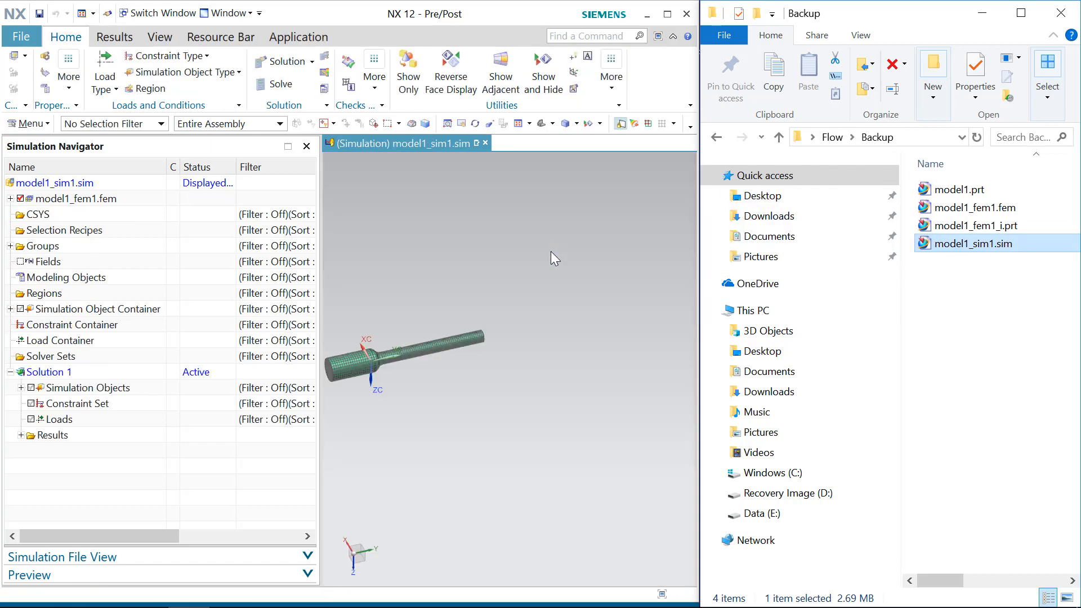
Step: Expand Solution 1's simulation objects and highlight the Inlet, Outlet and pressure-drop report in turn
left_click(46, 374)
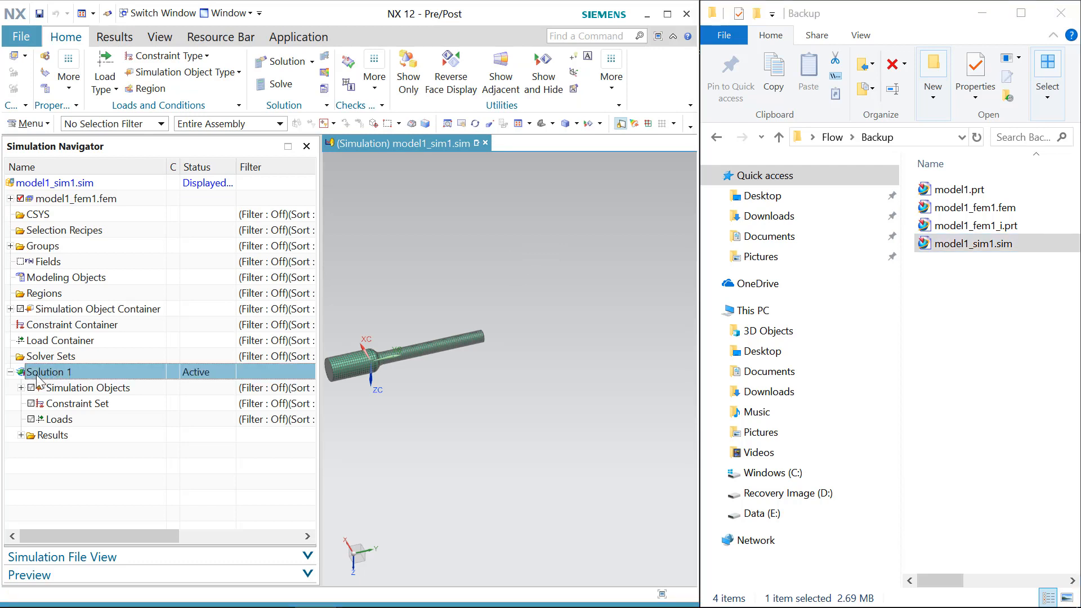
left_click(21, 388)
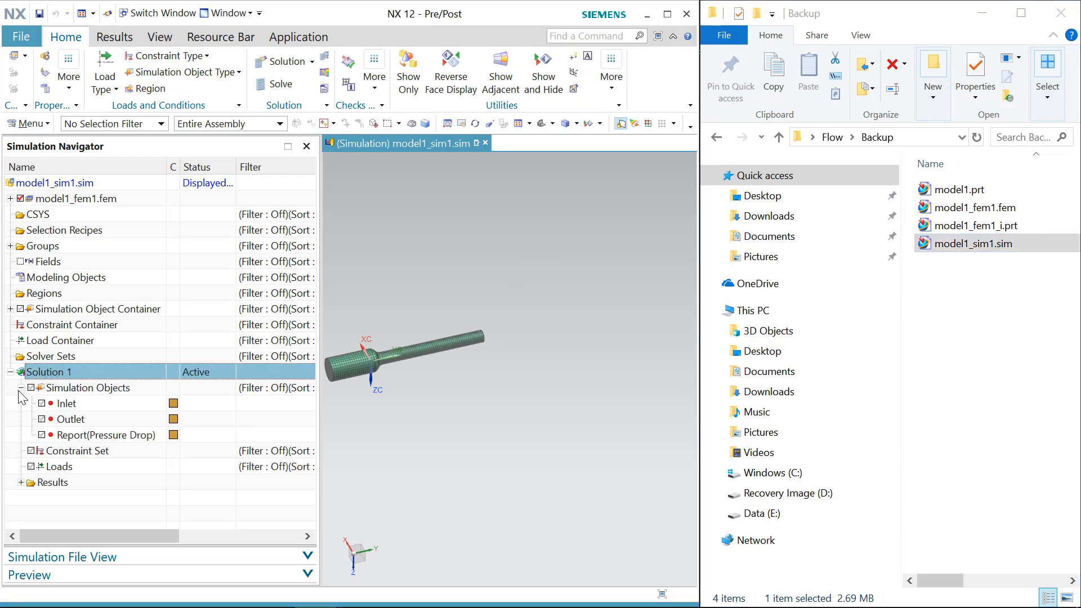
left_click(83, 403)
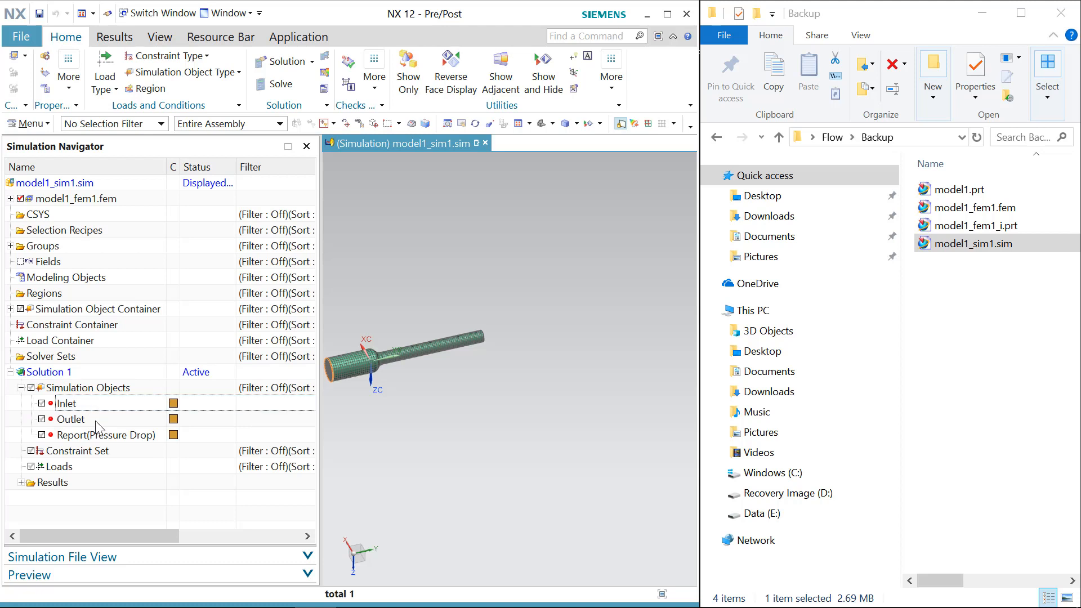
left_click(95, 420)
left_click(88, 435)
left_click(94, 405)
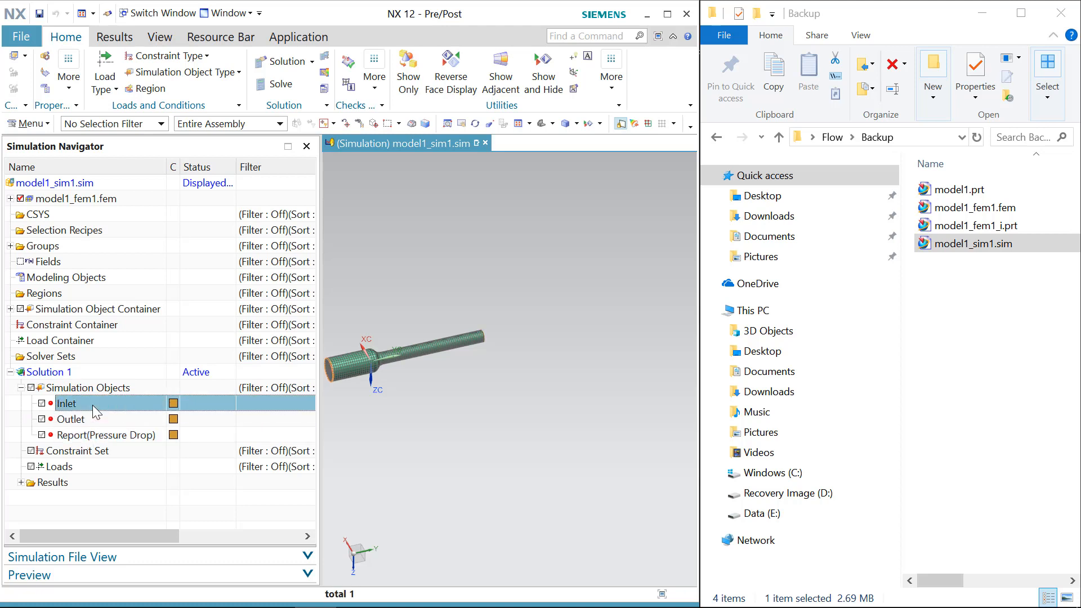
Step: Hide the 3D mesh collectors within the FEM node so the solid geometry displays
middle_click_drag(391, 436, 480, 435, "shift")
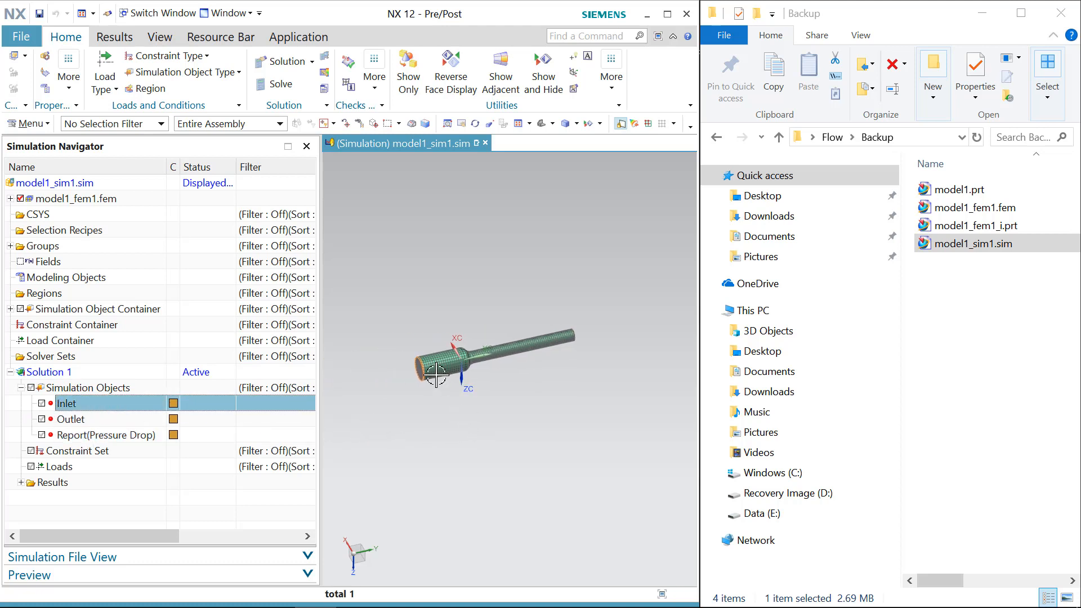
left_click(10, 198)
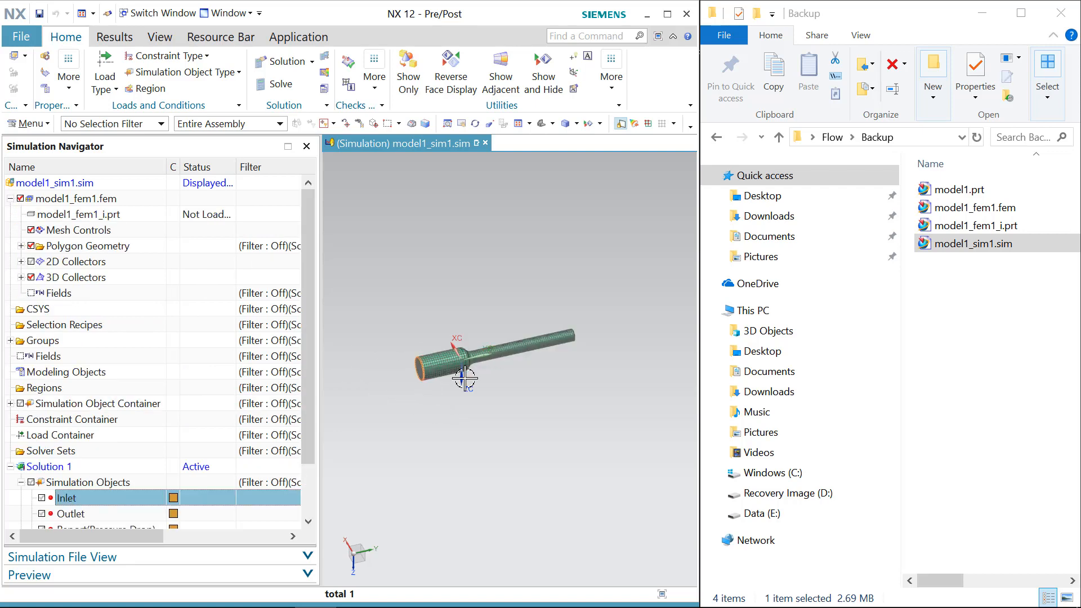
middle_click_drag(464, 377, 465, 448)
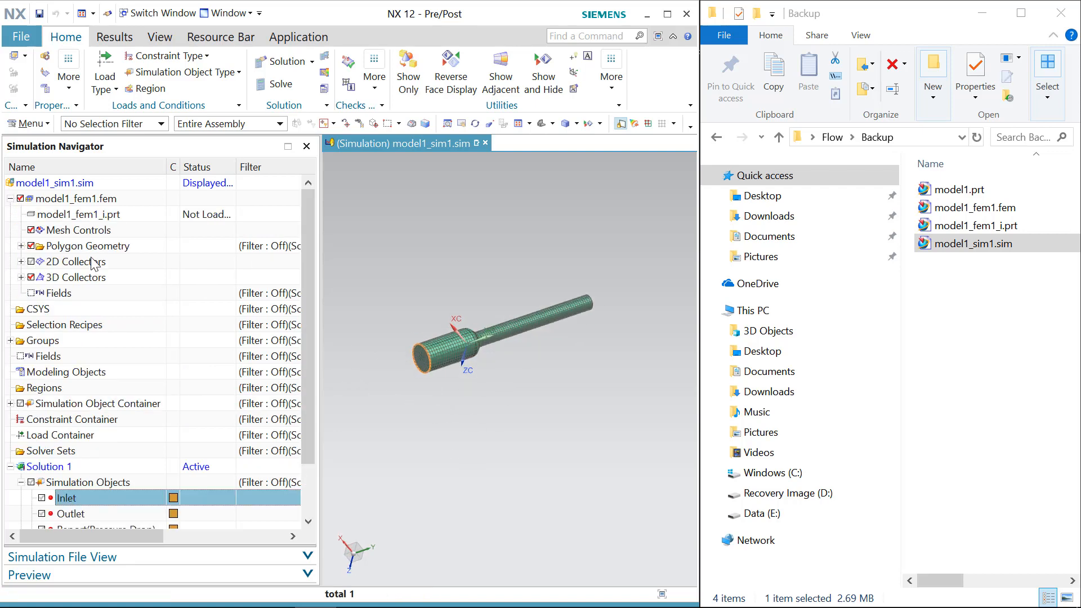
left_click(30, 276)
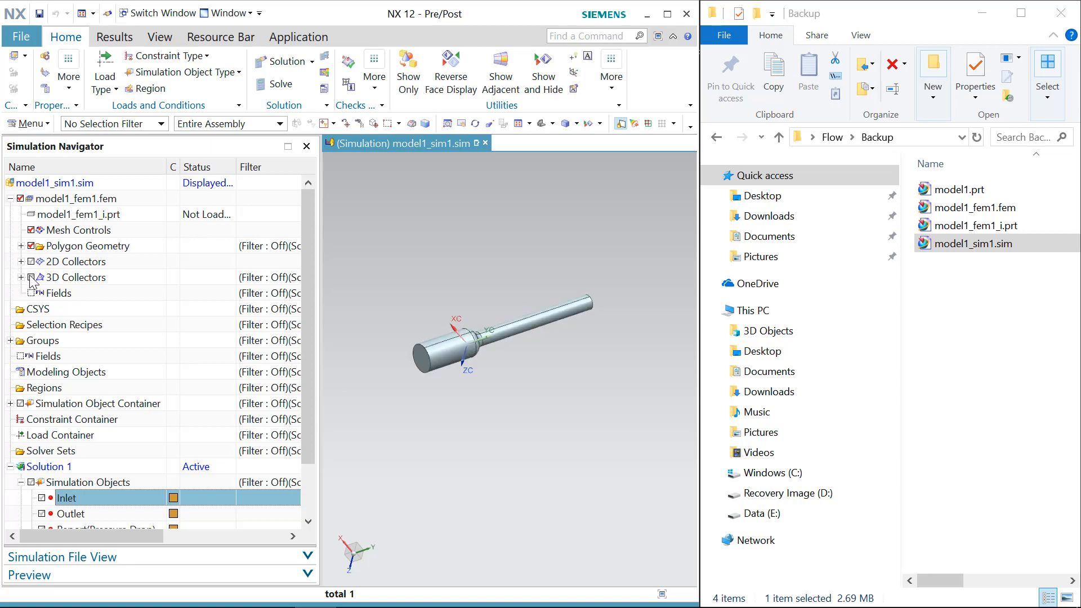
left_click(10, 198)
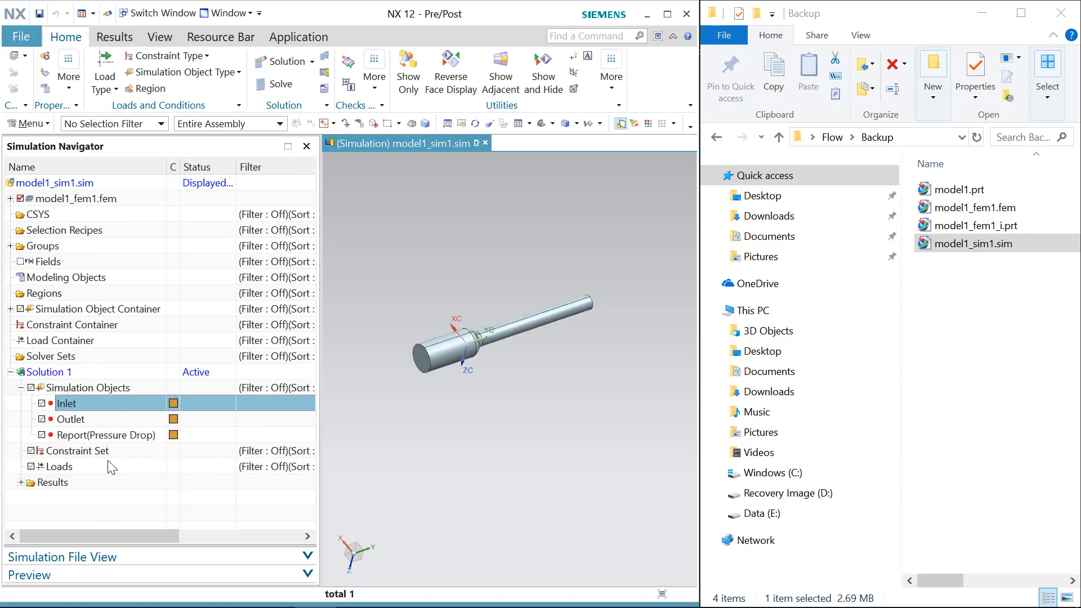
Step: Review the Inlet simulation object's velocity settings and close its dialog
double_click(91, 404)
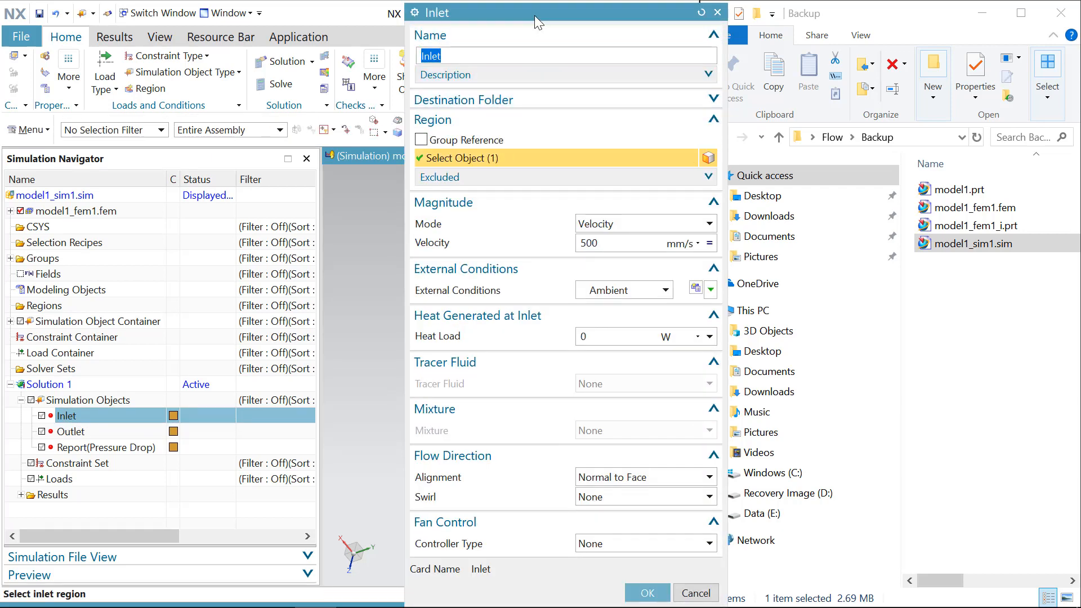
left_click_drag(555, 15, 723, 31)
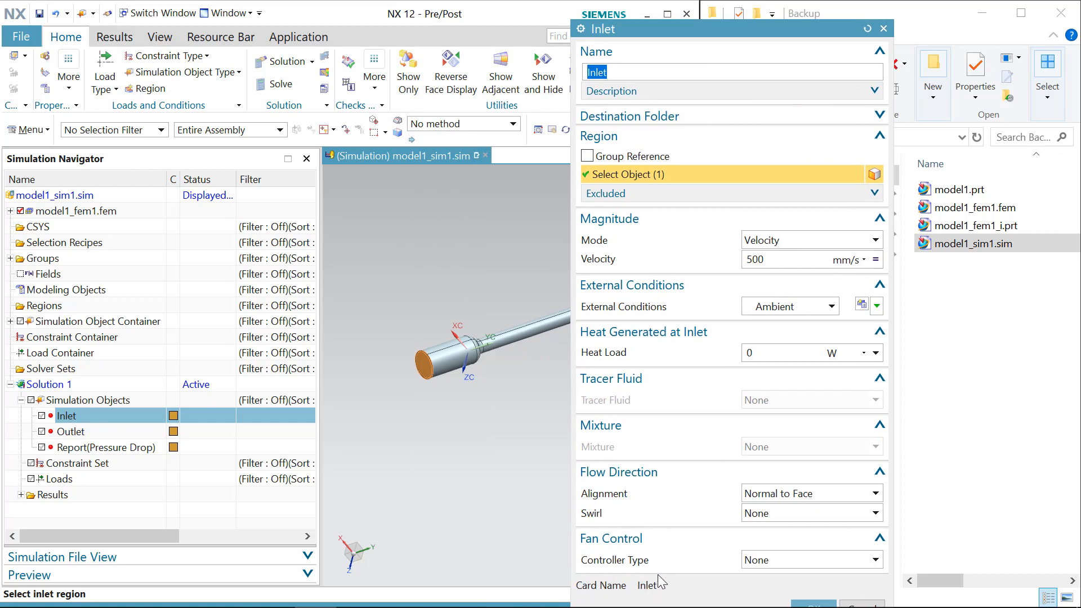
scroll(412, 369, "up", 5)
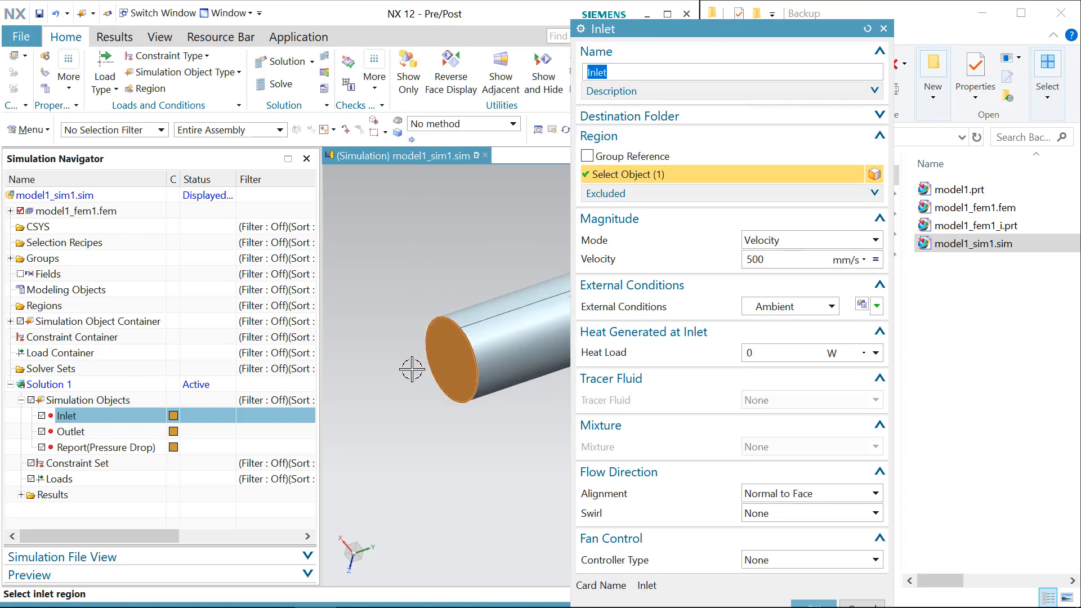
scroll(412, 369, "up", 1)
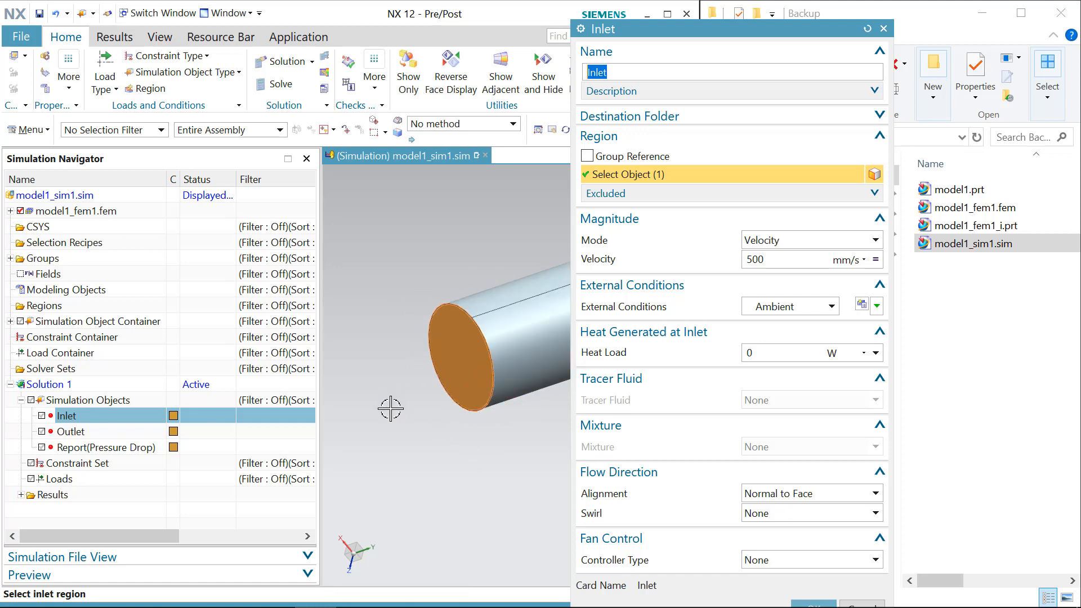
scroll(414, 382, "down", 5)
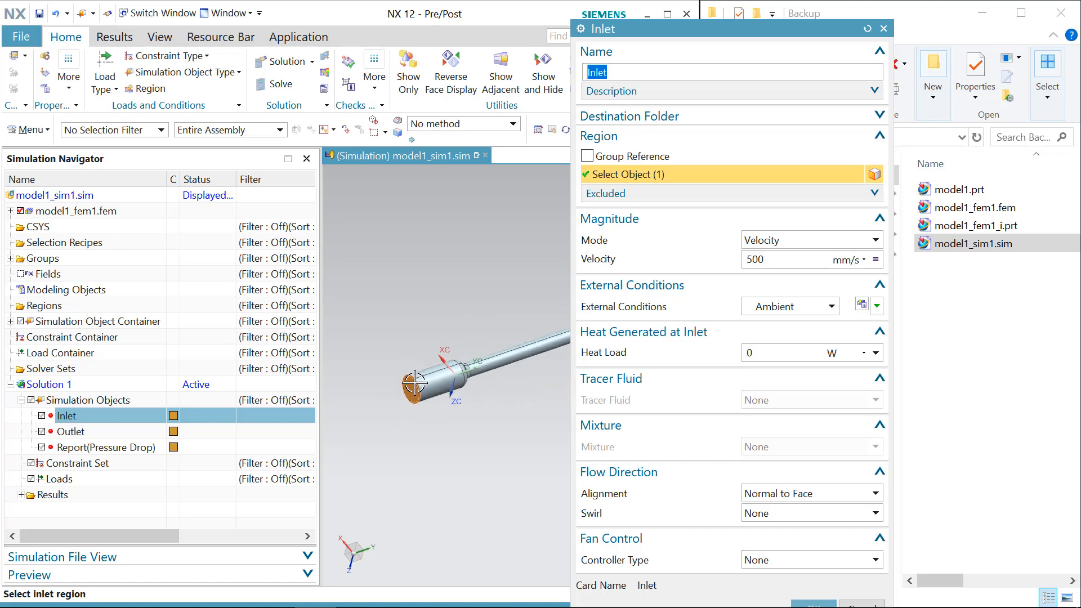
left_click_drag(766, 260, 746, 260)
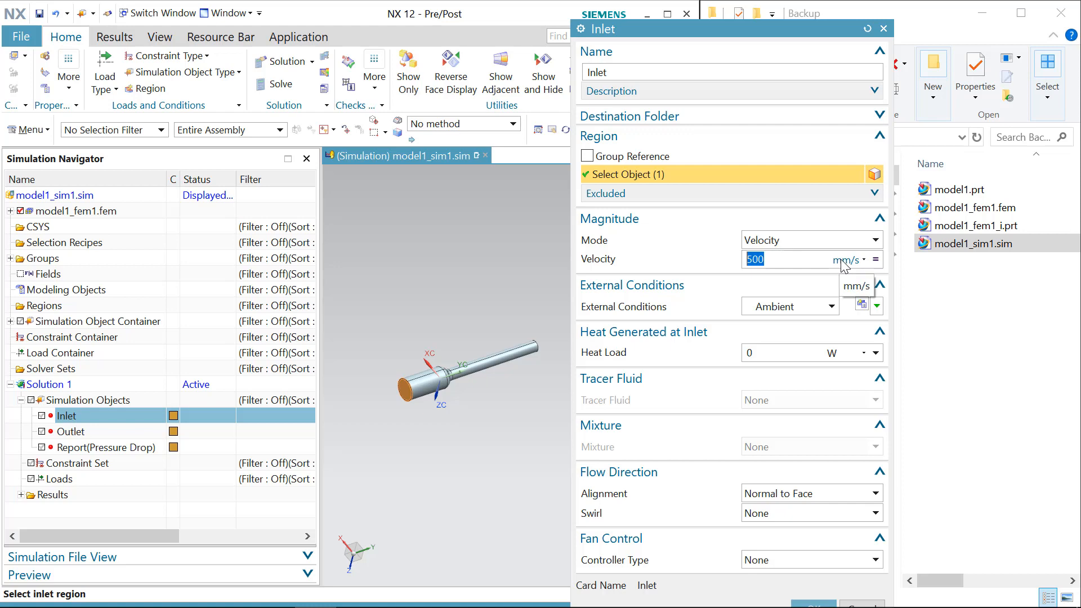
left_click(796, 263)
left_click_drag(787, 31, 769, 5)
left_click(797, 590)
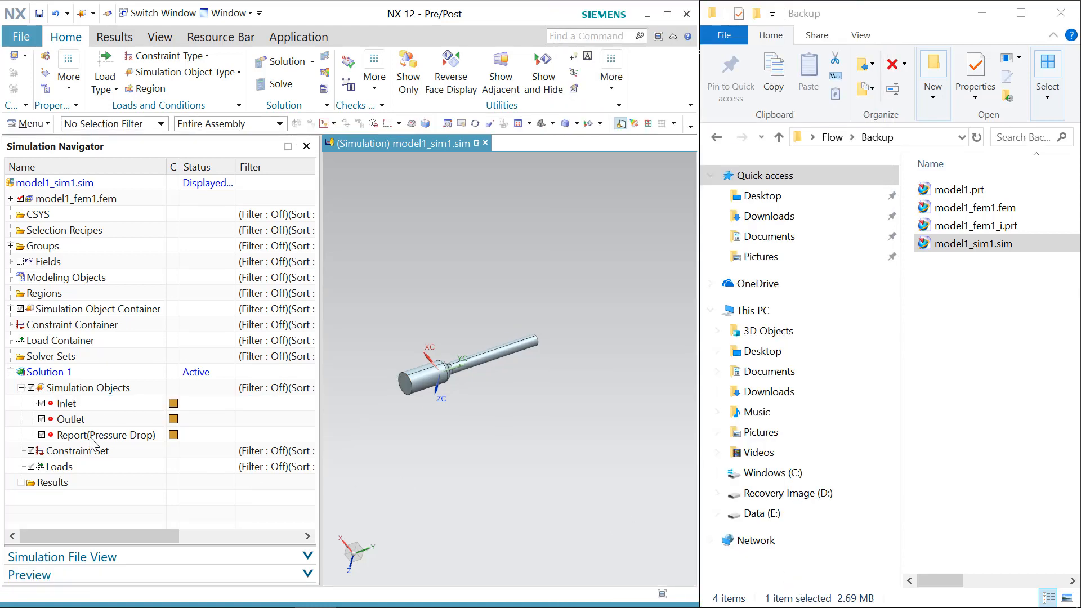
Step: Open the Outlet simulation object to review its external conditions and pressure settings, then close its dialog
left_click(77, 420)
middle_click_drag(561, 399, 516, 434)
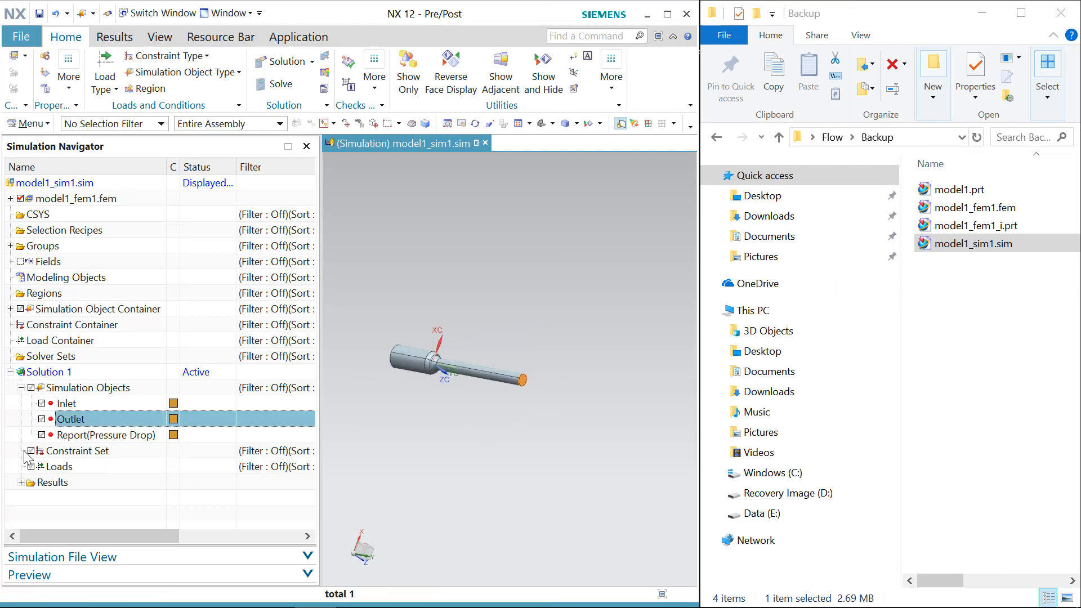
double_click(86, 421)
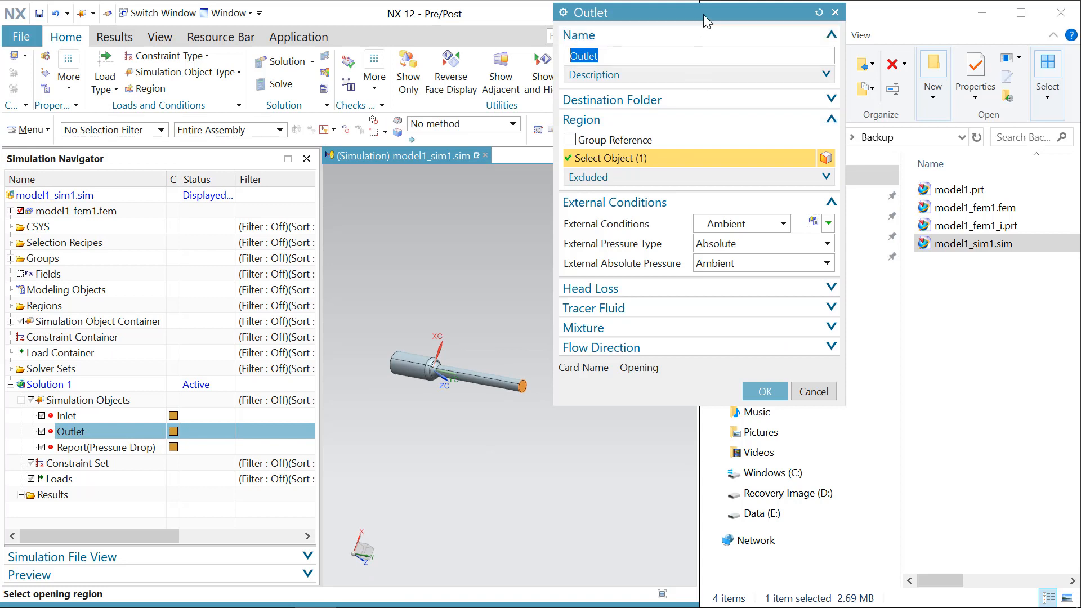
left_click_drag(704, 15, 777, 33)
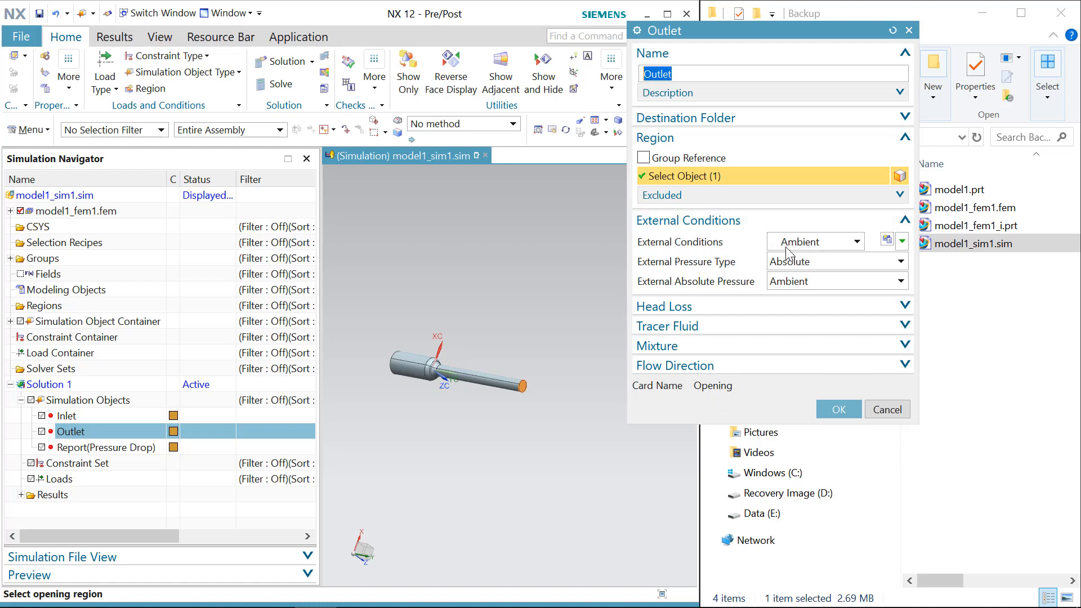
left_click(848, 413)
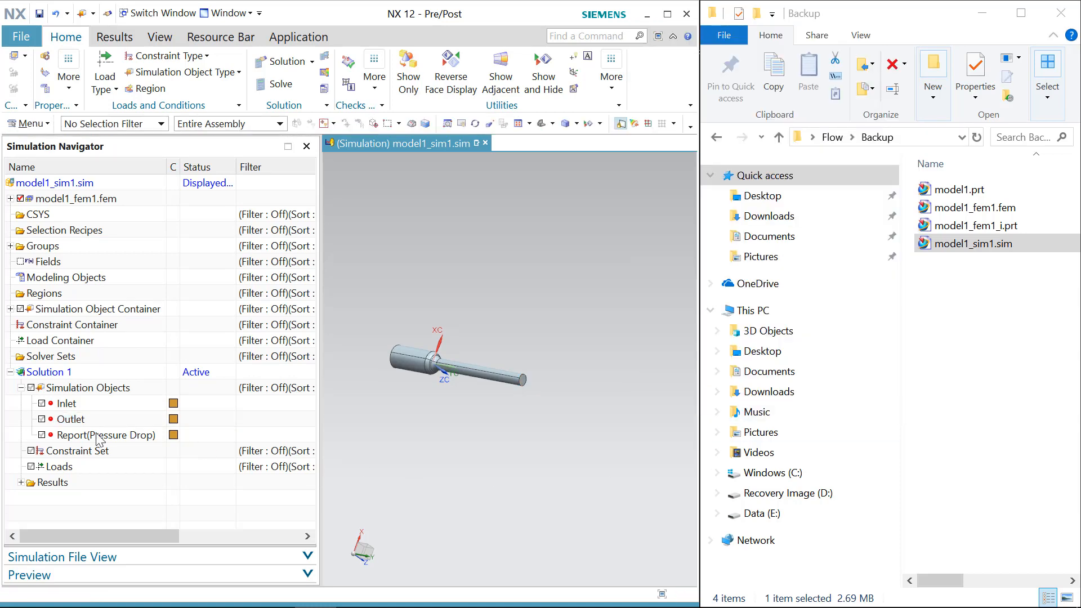
Step: Inspect the pressure-drop report's primary and secondary regions on the pipe, then close its dialog
left_click(88, 436)
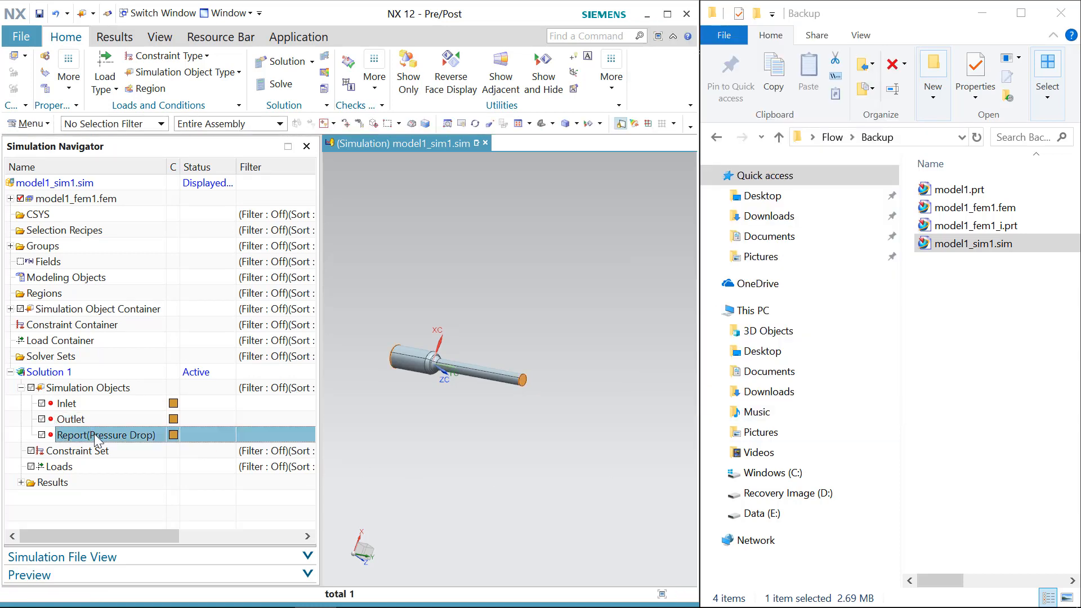
double_click(95, 435)
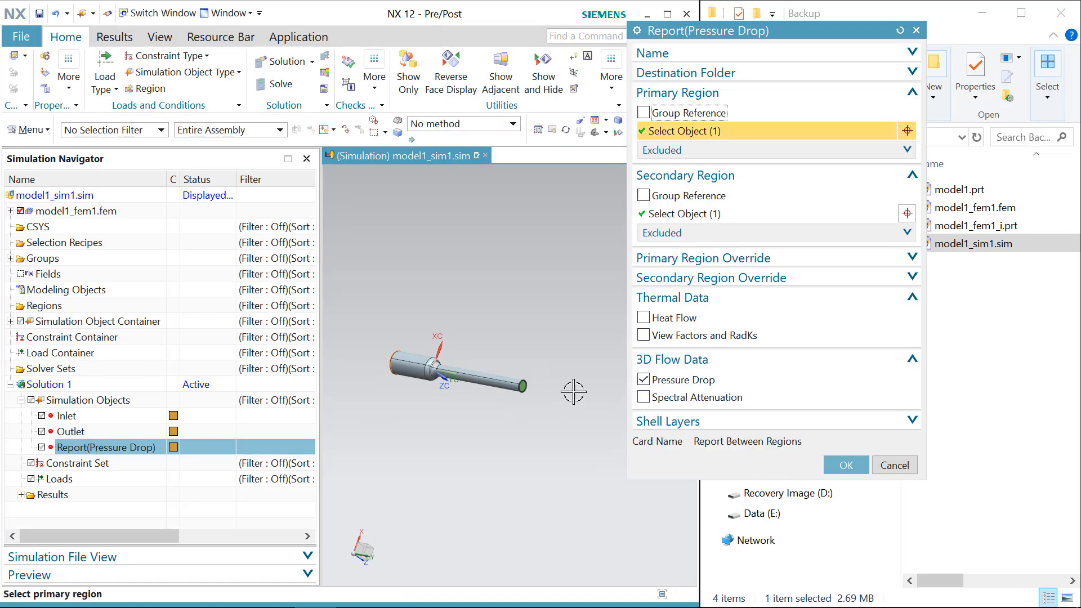
middle_click_drag(574, 391, 556, 439)
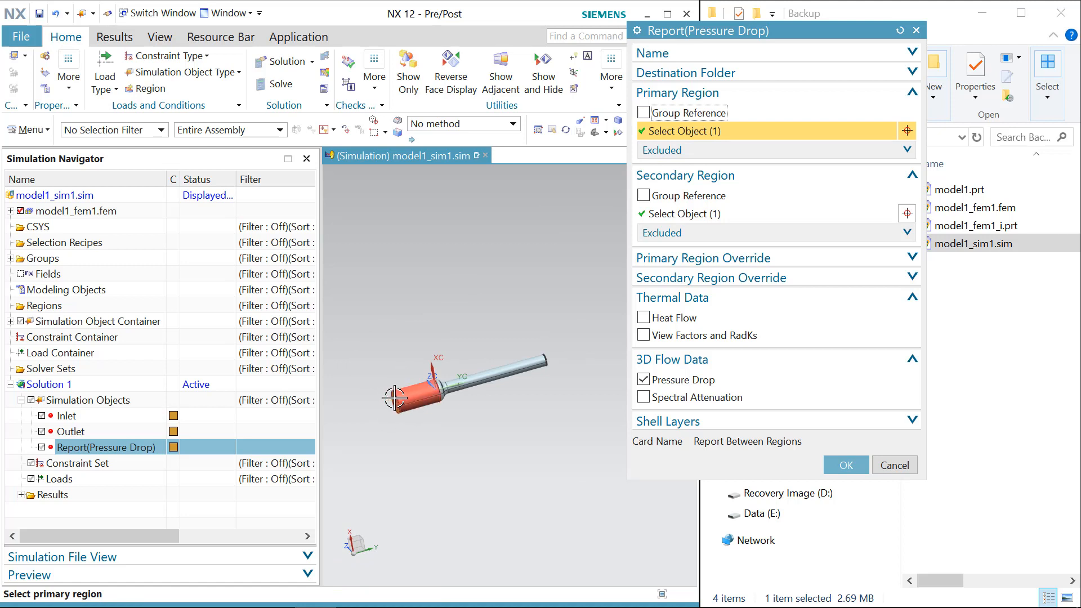
left_click(673, 217)
middle_click_drag(525, 466, 534, 345)
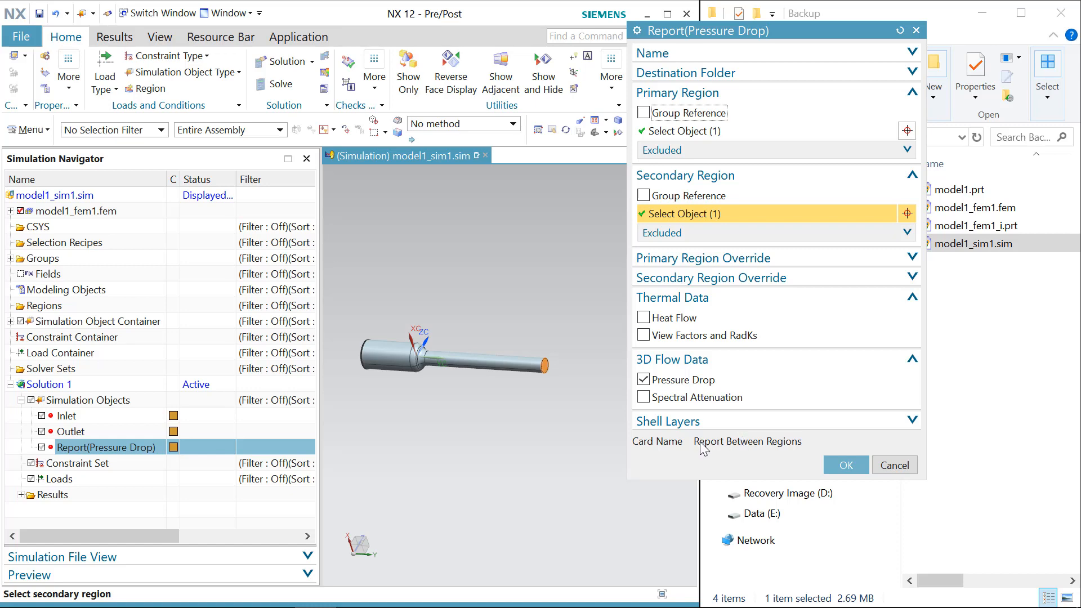
left_click(846, 465)
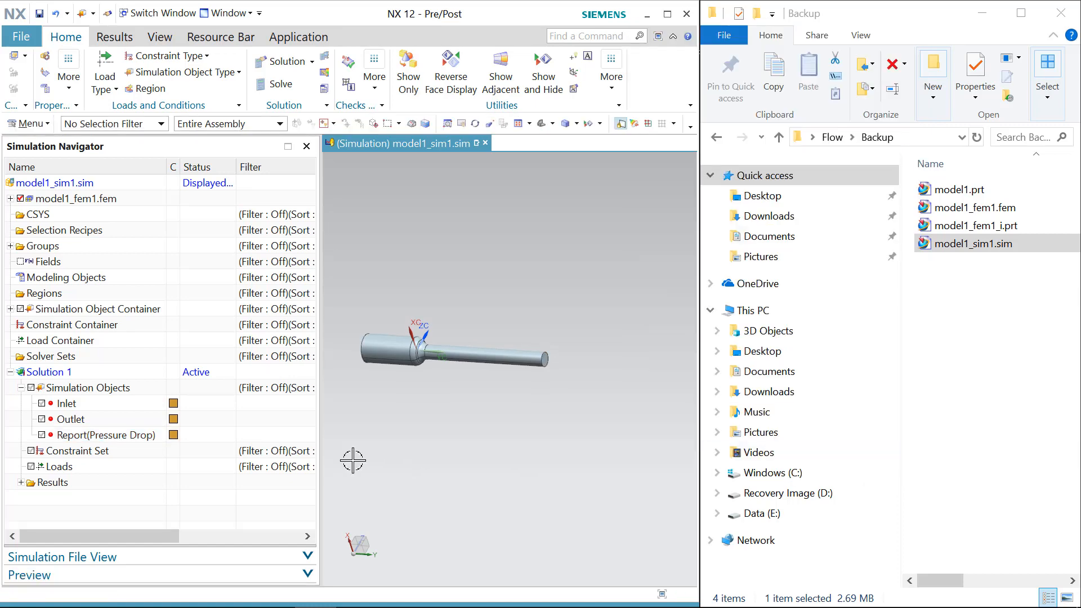
Step: Create a Per Region report named Report(Inlet Mass Flow Rate) on the inlet face with Mass and Volume Flow enabled
middle_click_drag(488, 451, 545, 451)
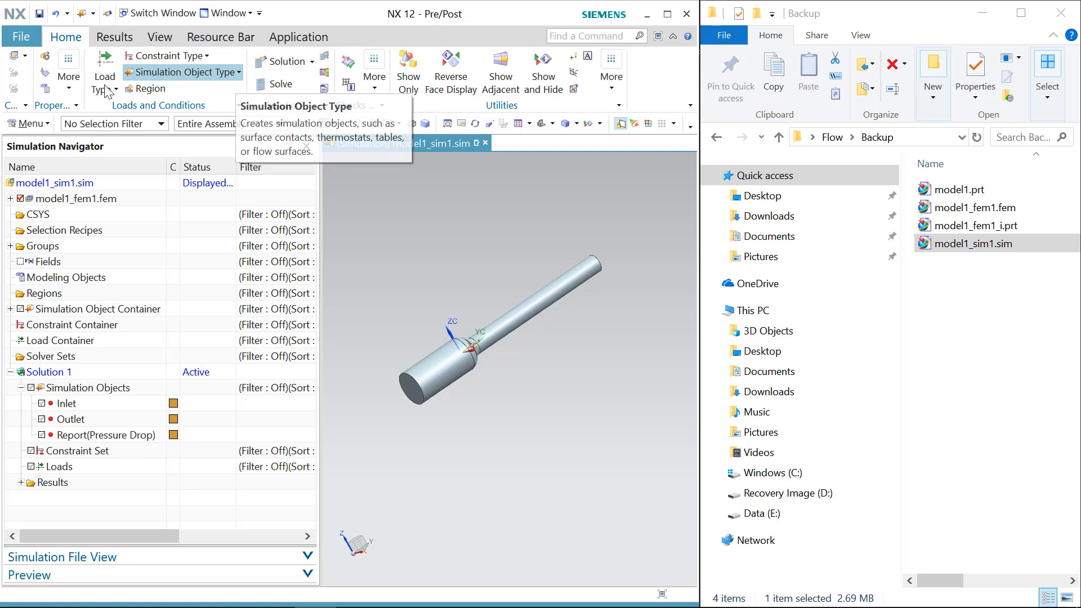
left_click(150, 81)
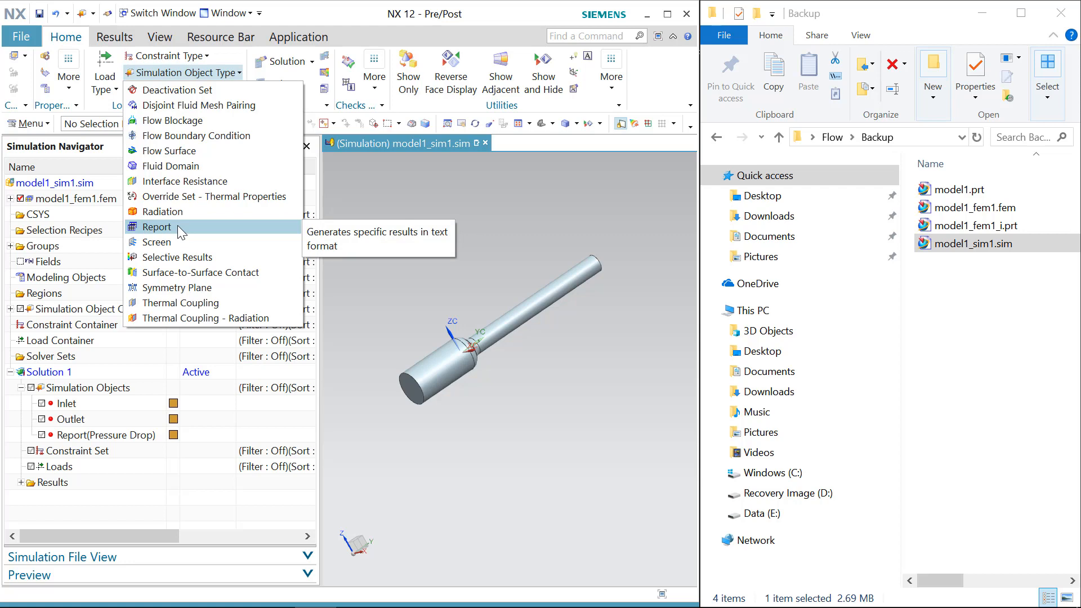
left_click(177, 226)
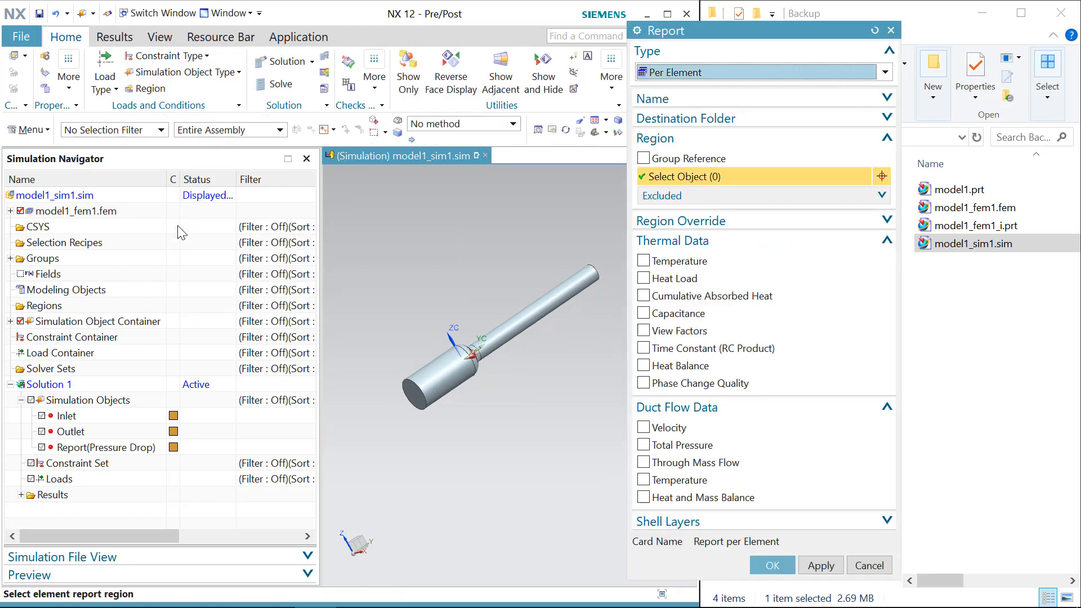
left_click(703, 72)
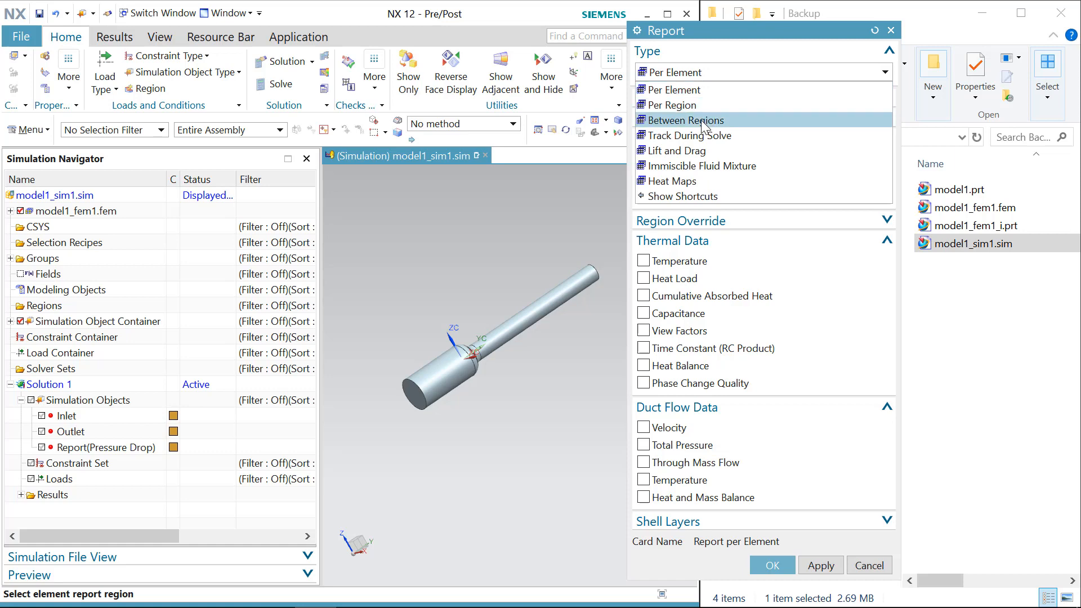
left_click(656, 105)
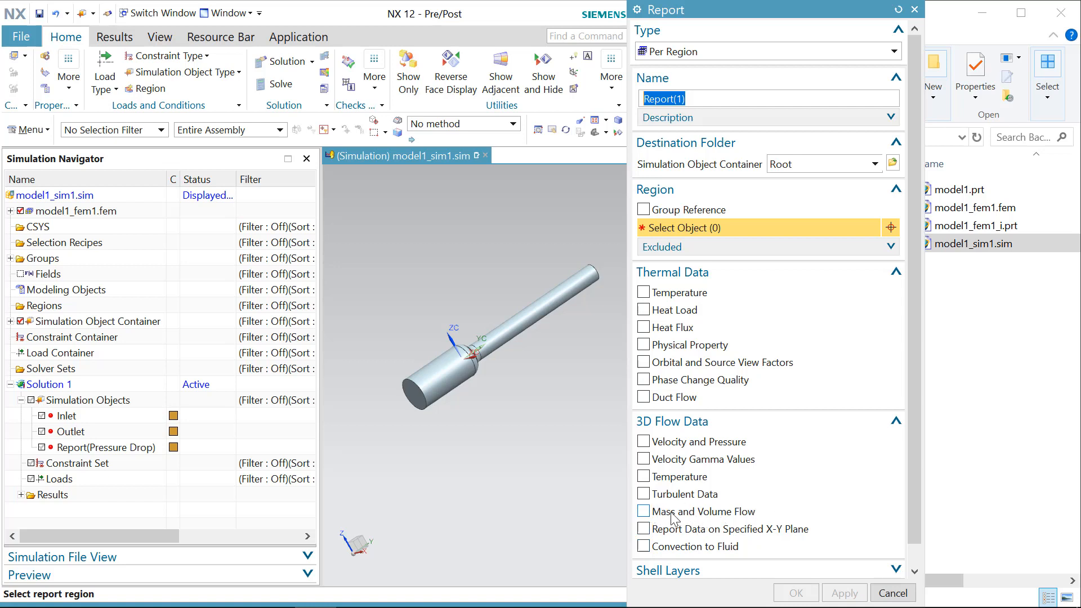
left_click(644, 512)
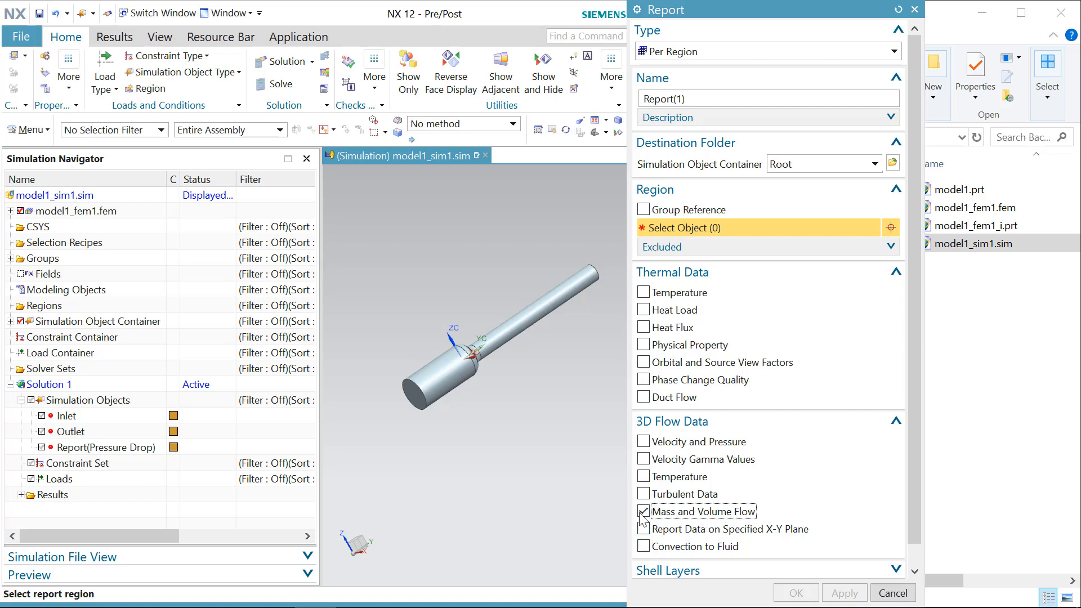
double_click(680, 99)
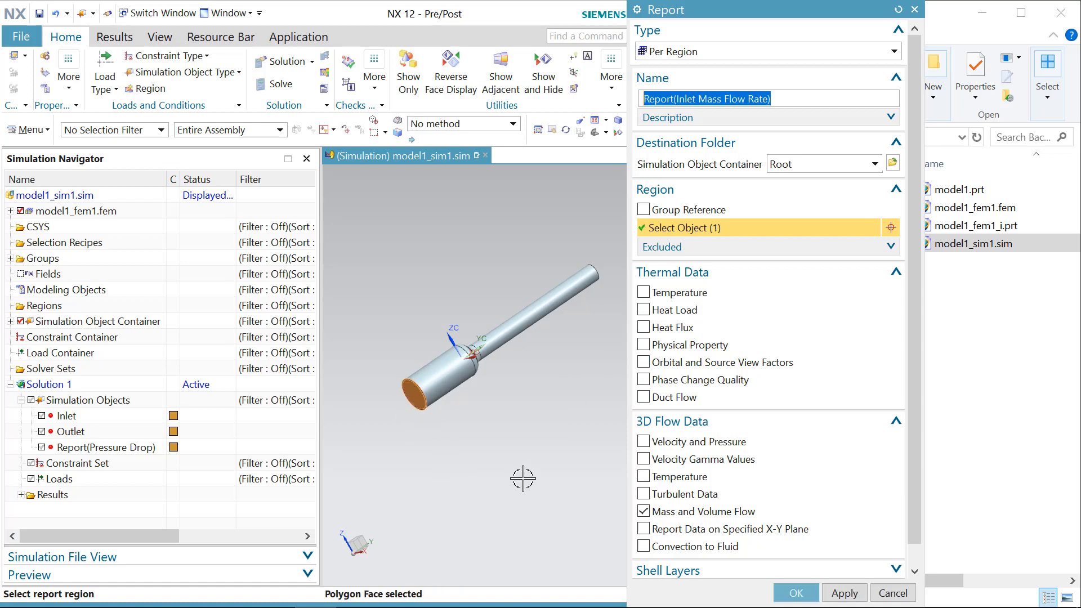
left_click(843, 593)
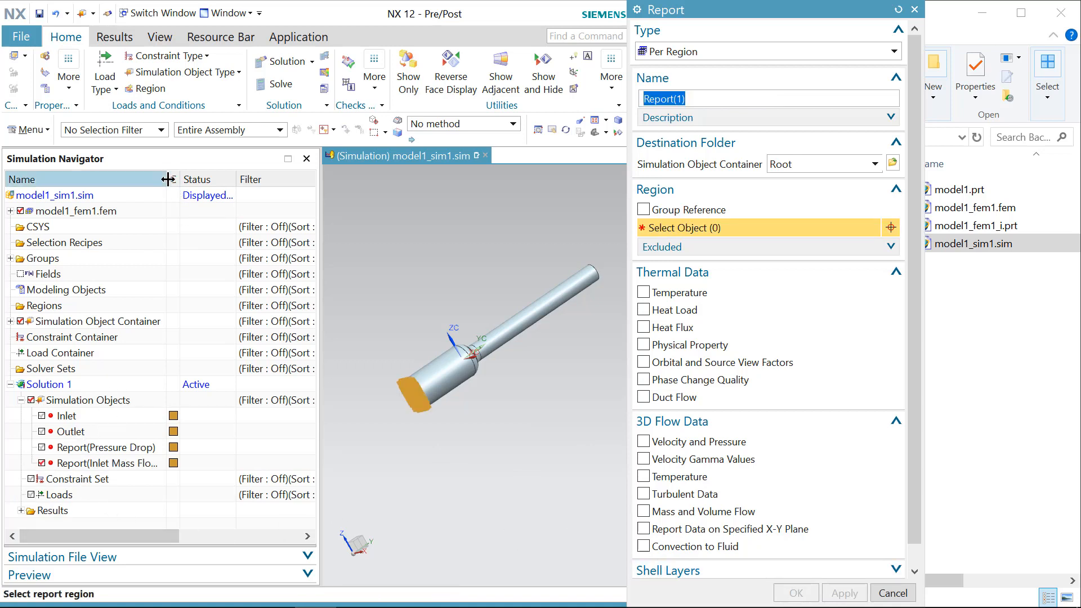
Step: Create a second Per Region report named Report(Outlet Mass Flow Rate) on the outlet end face with Mass and Volume Flow
left_click_drag(166, 179, 198, 179)
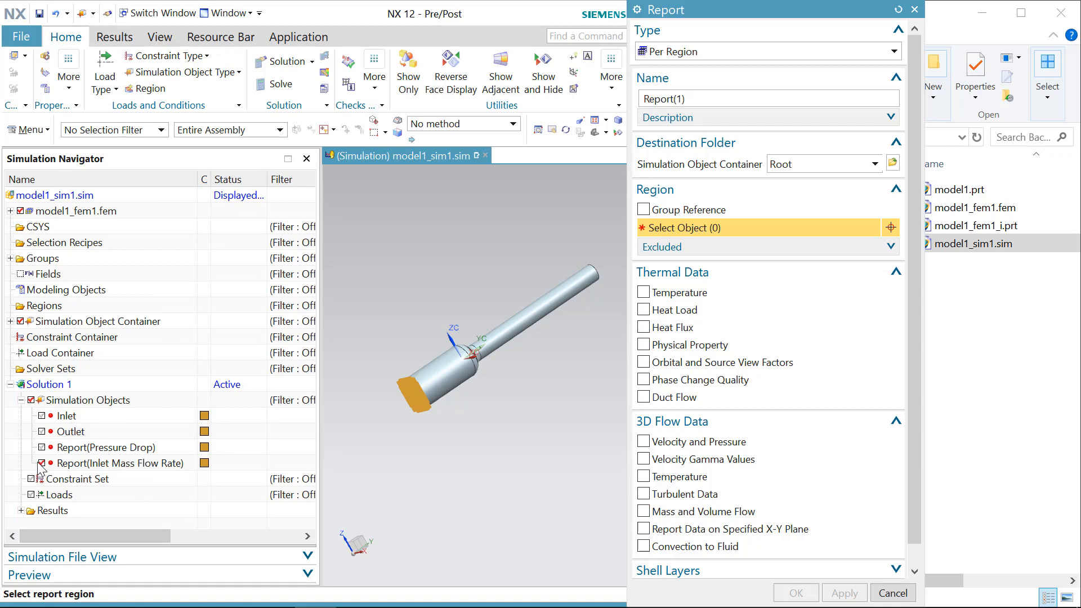
middle_click_drag(511, 430, 452, 478)
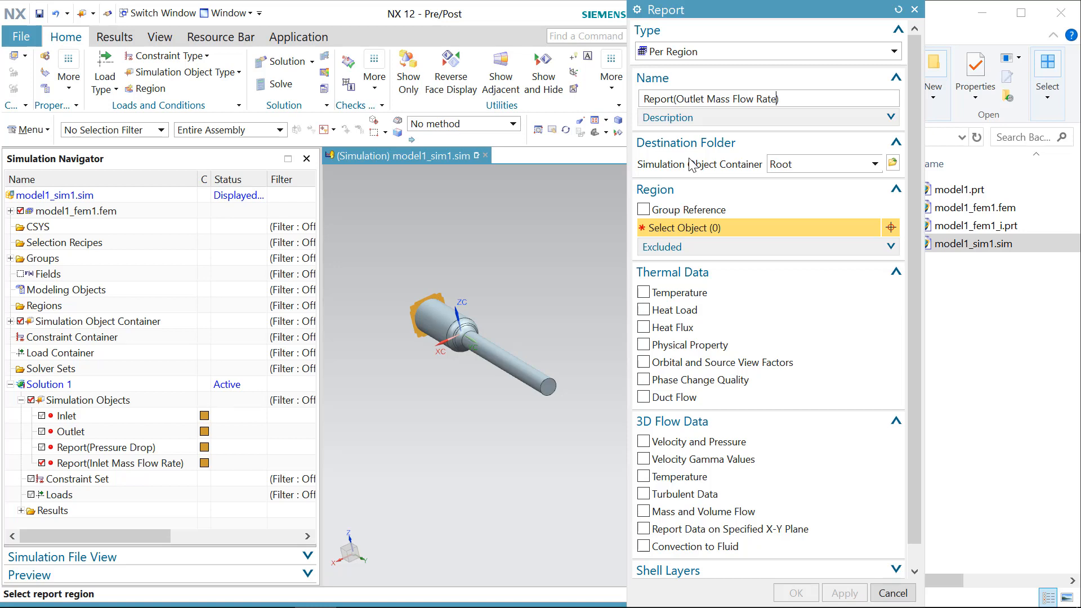
left_click(695, 210)
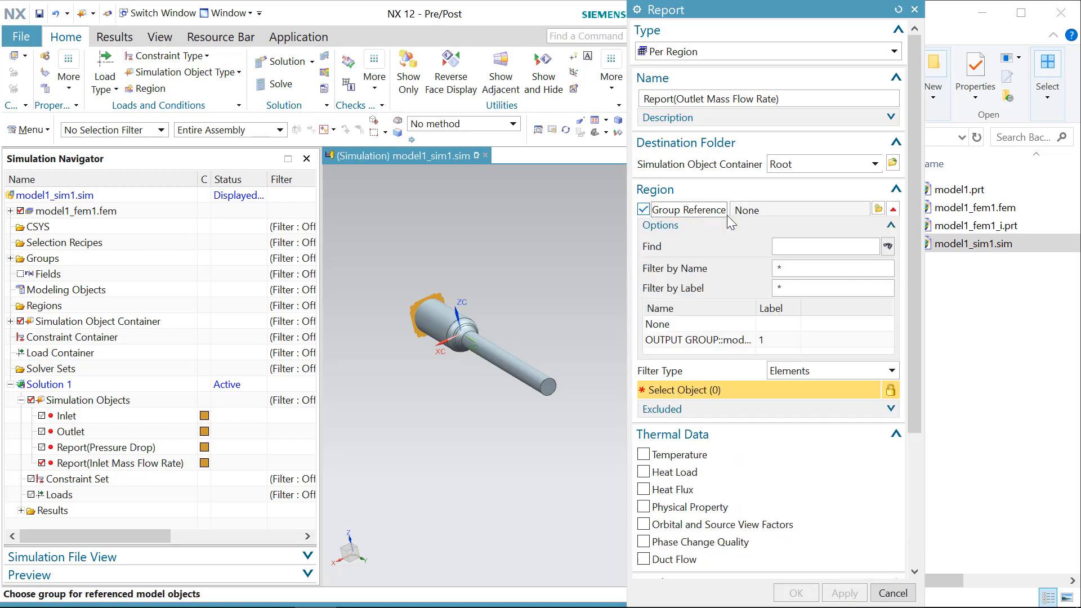
left_click(696, 213)
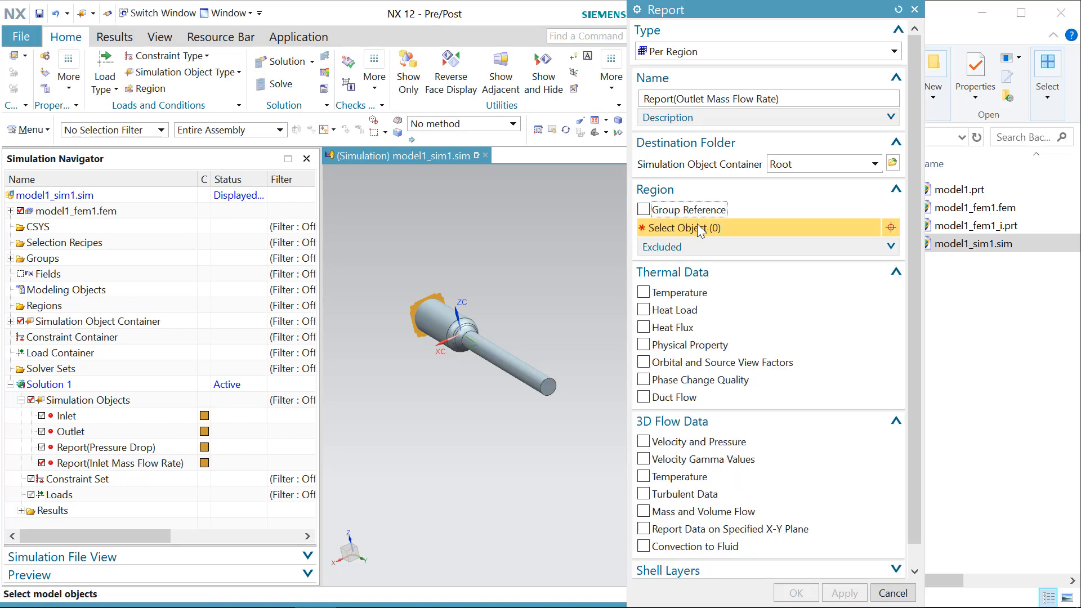
left_click(549, 390)
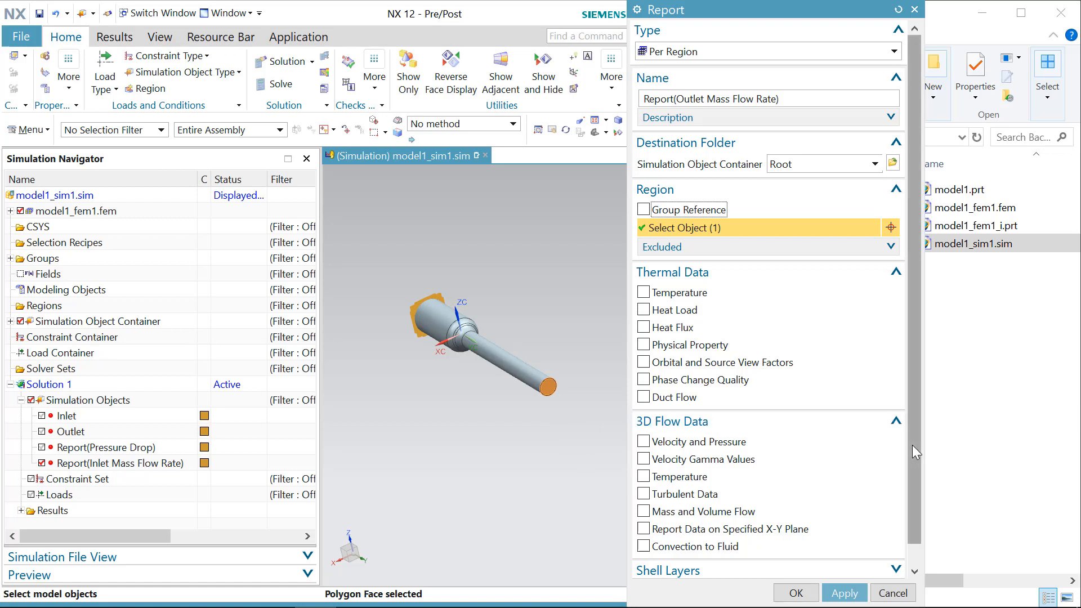
scroll(914, 493, "down", 1)
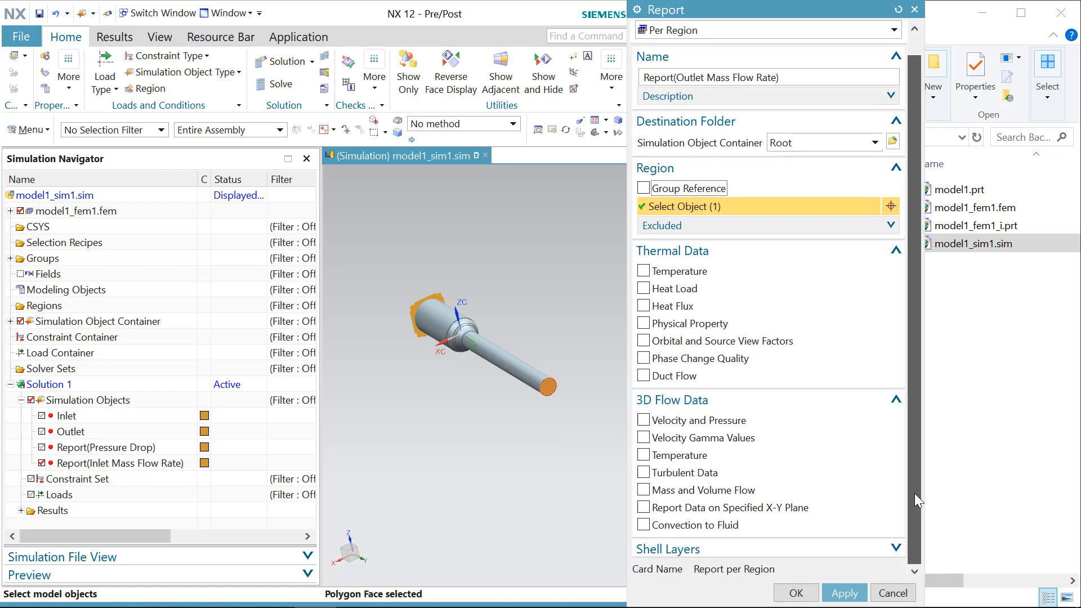
left_click(643, 490)
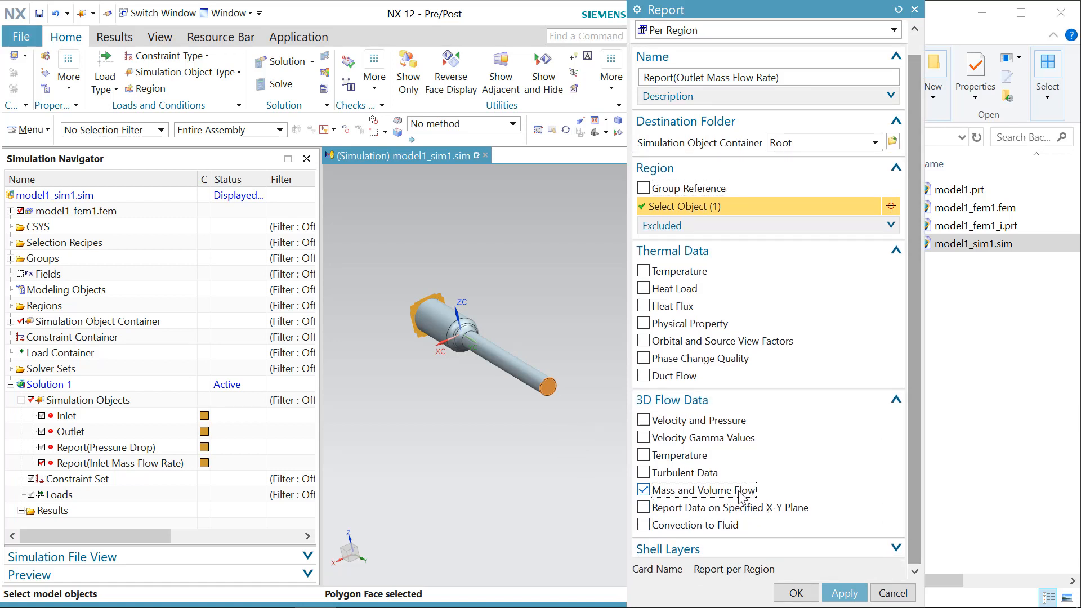
left_click(796, 594)
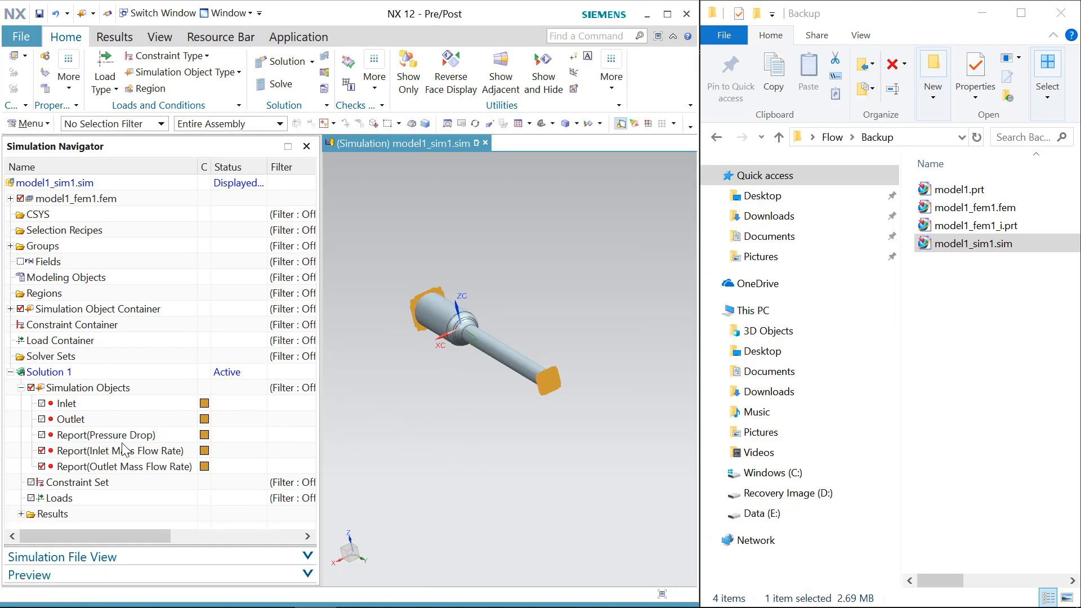
Step: Highlight the inlet and outlet mass flow reports, then hide both from the graphics display
left_click(122, 451)
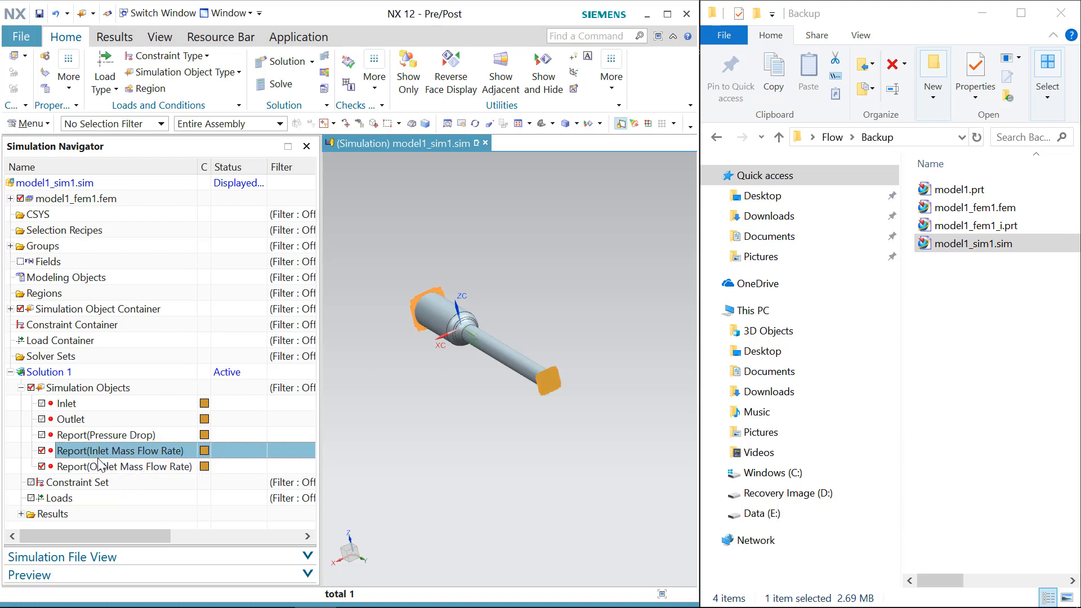
left_click(104, 468)
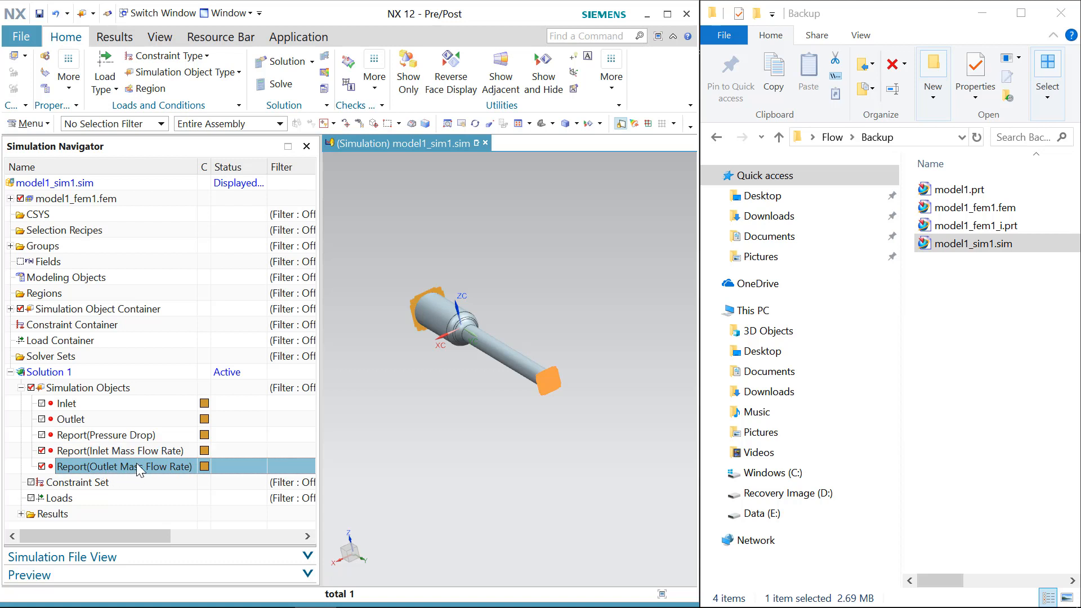
left_click(42, 450)
left_click(42, 467)
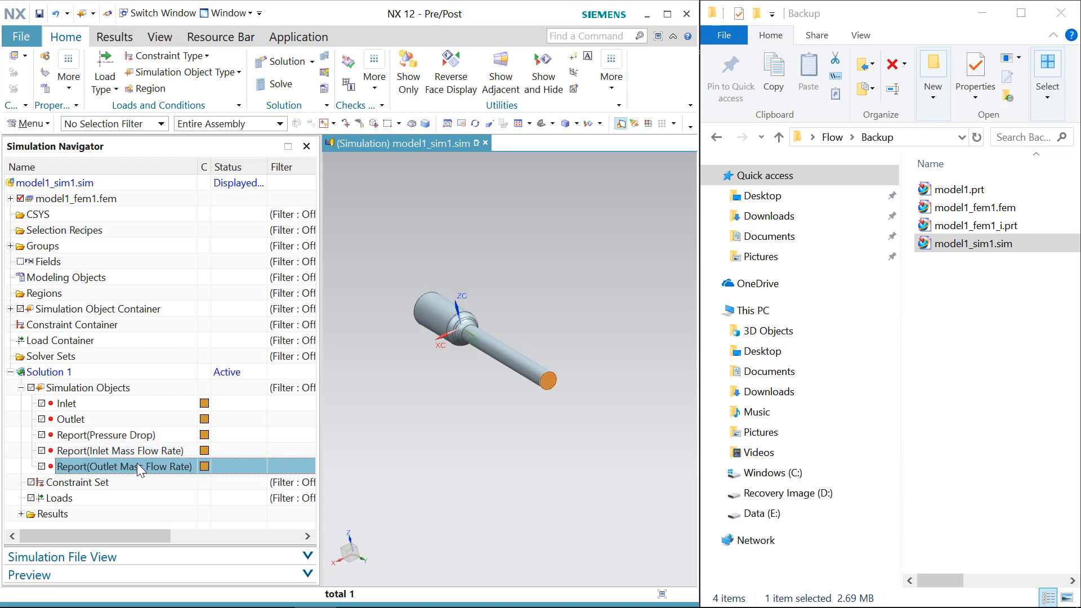
Step: Edit Solution 1 and set its run directory to Simulation-Solution Name
left_click(72, 373)
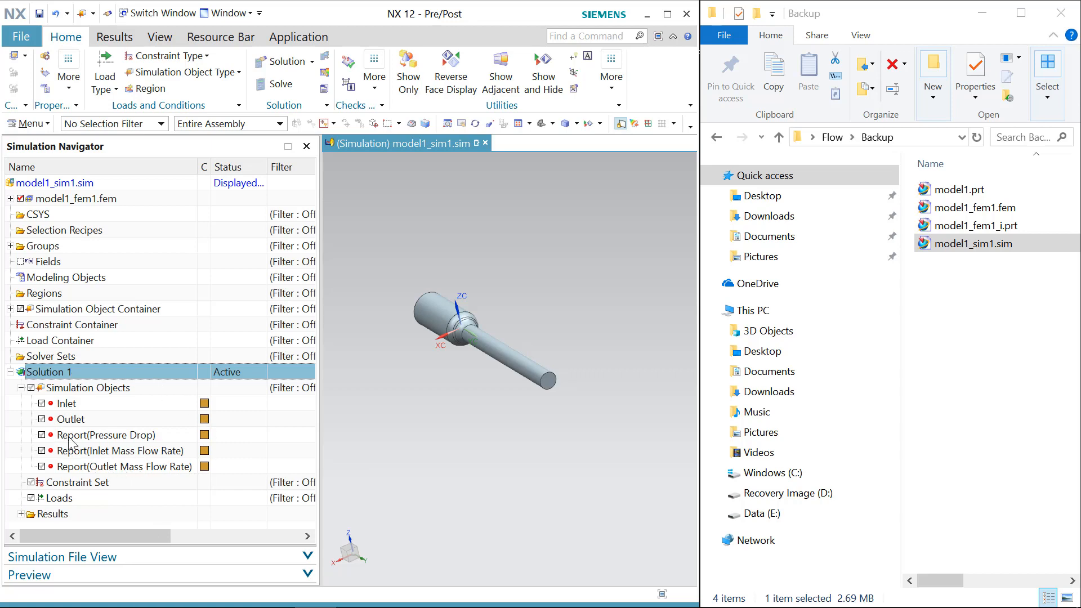
right_click(107, 375)
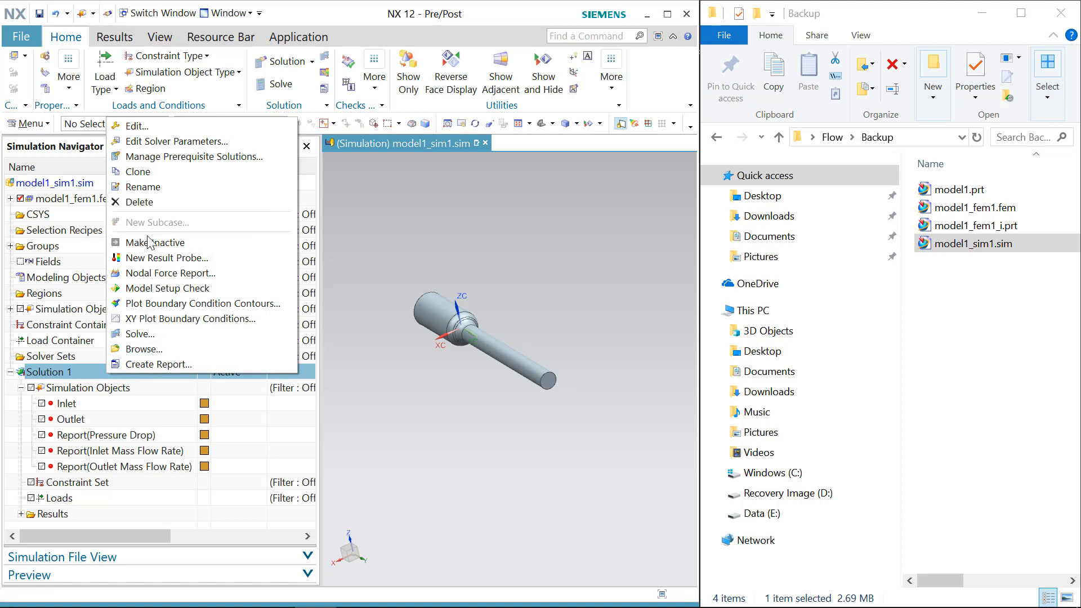
left_click(194, 126)
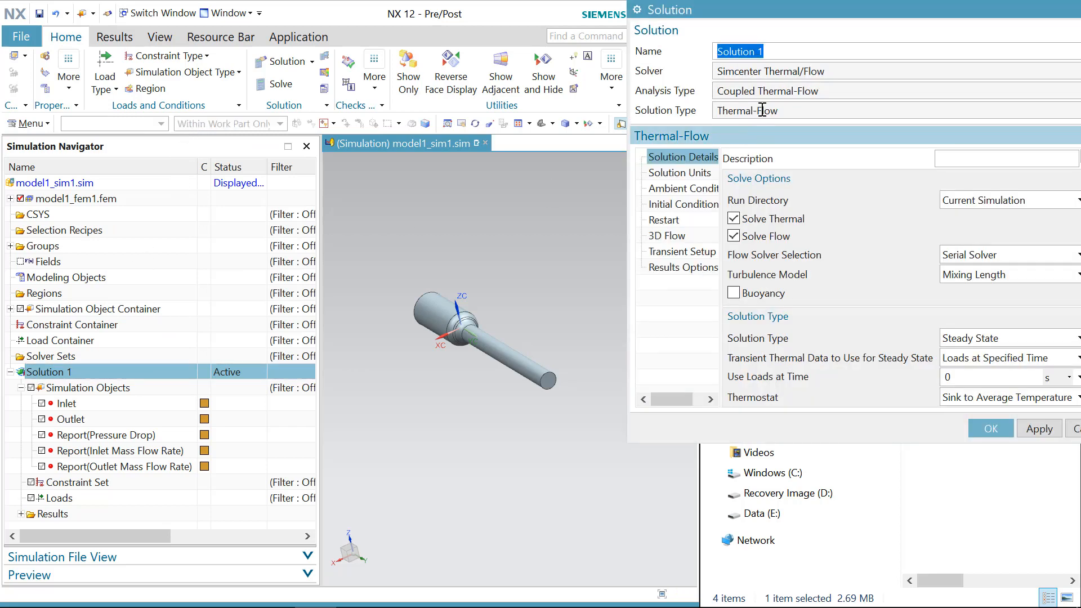
left_click_drag(809, 17, 373, 120)
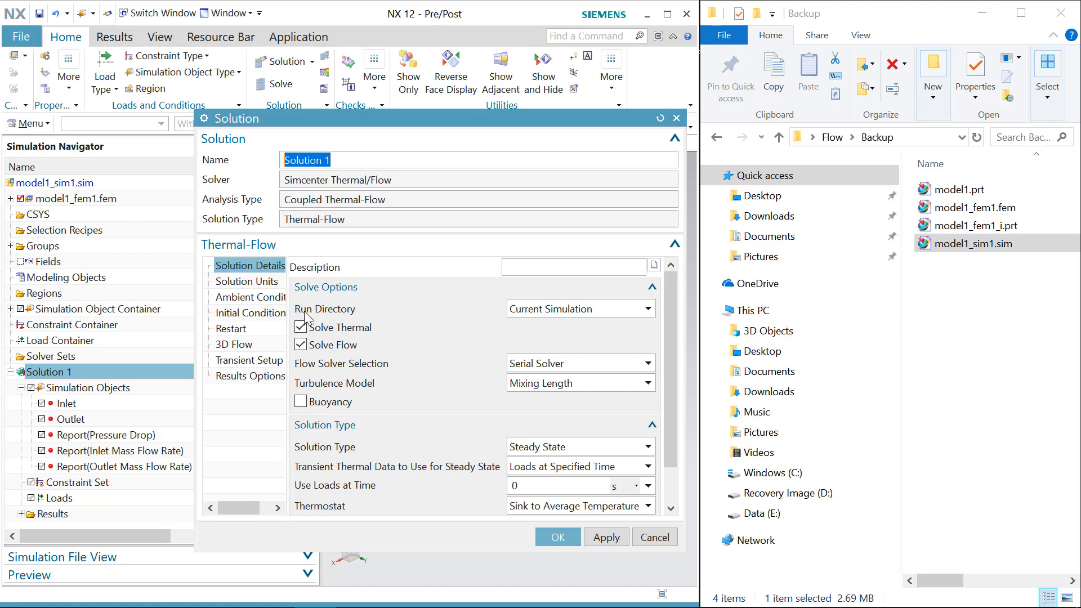
left_click(533, 309)
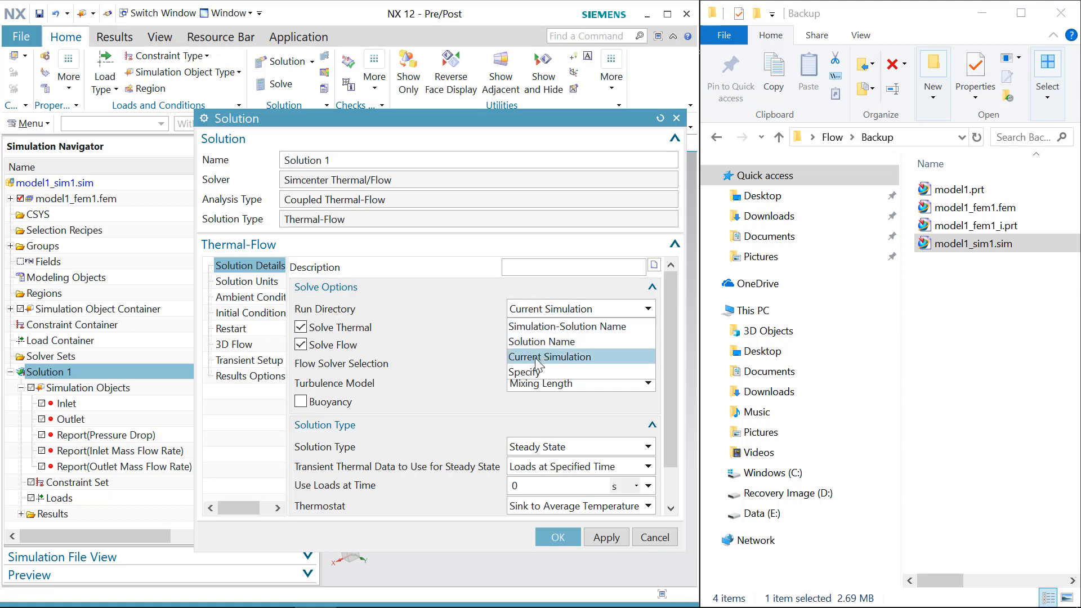
left_click(575, 327)
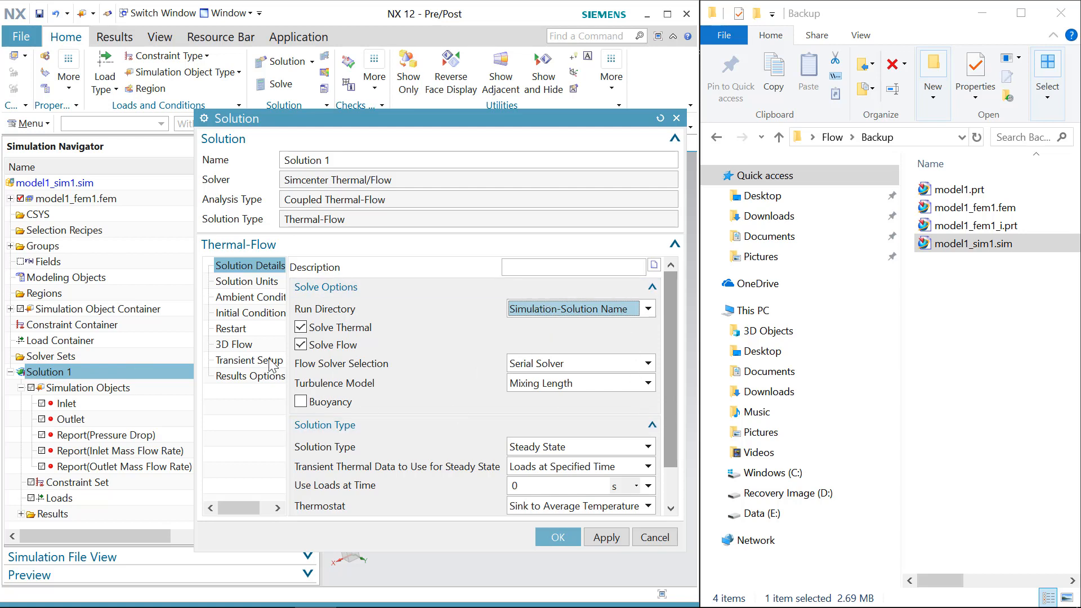
Step: Review Solution 1's ambient conditions and confirm the solution settings
left_click(253, 297)
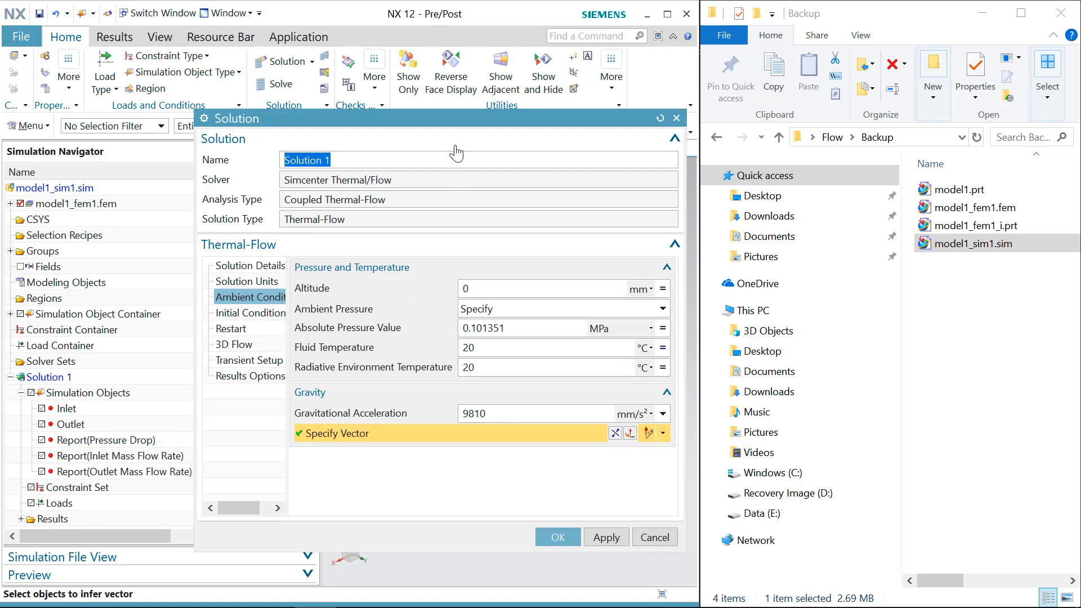
left_click_drag(461, 120, 827, 19)
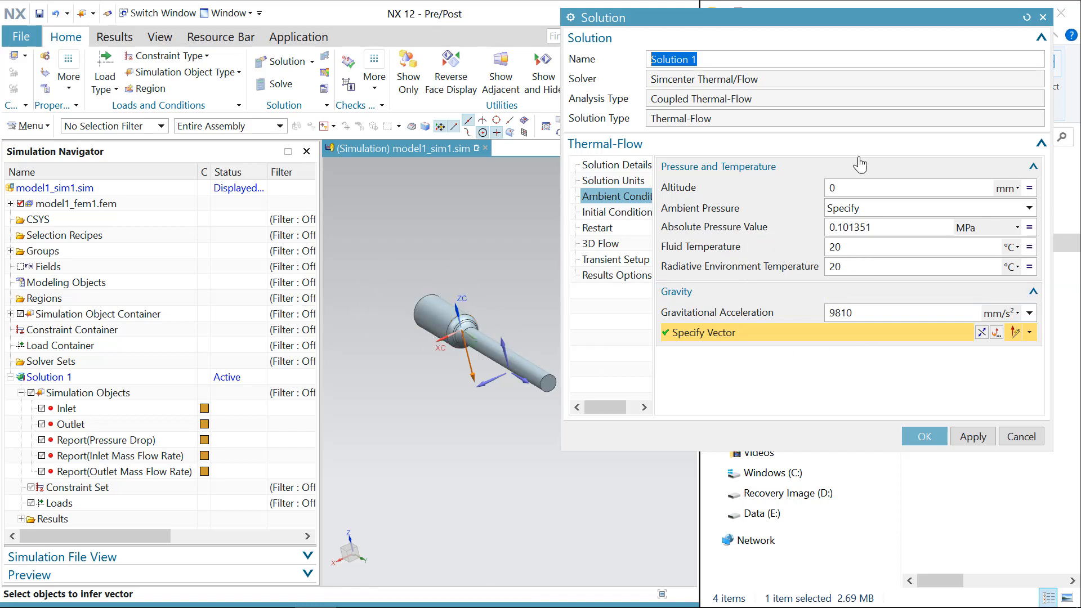
left_click_drag(879, 15, 545, 81)
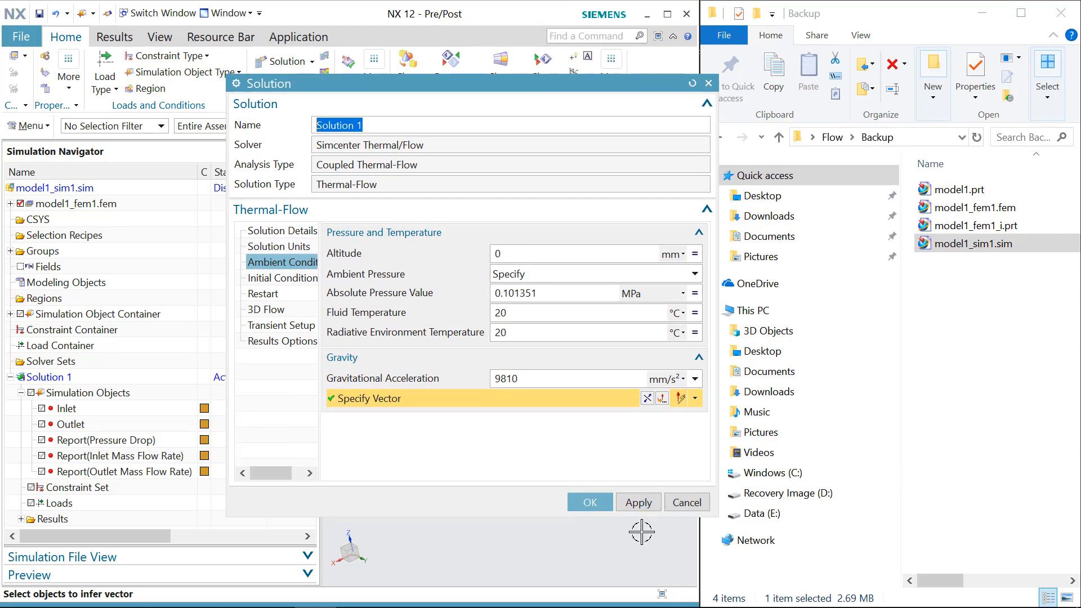
left_click(588, 501)
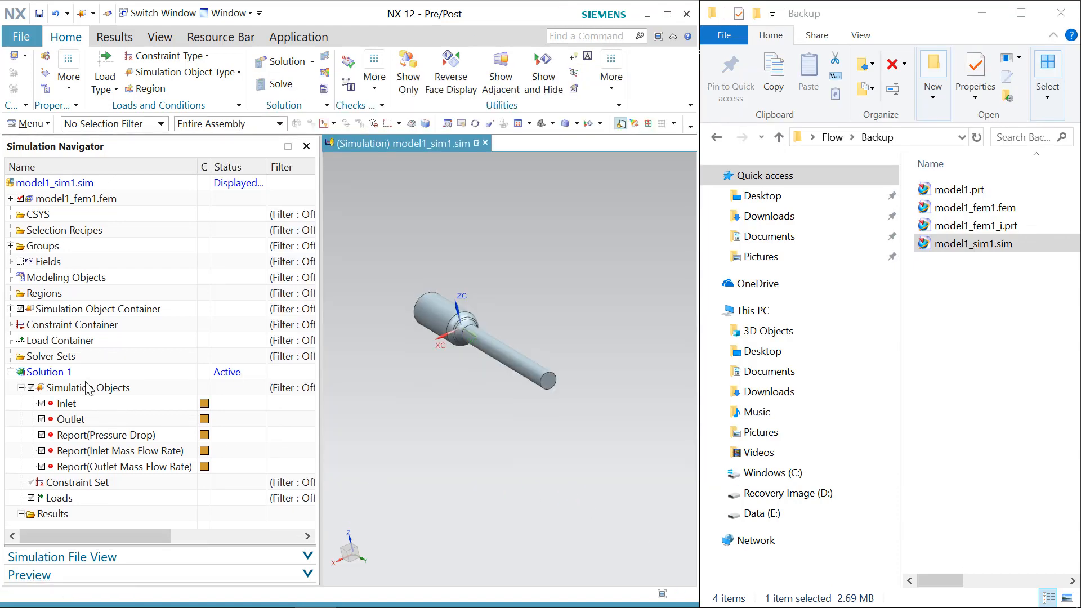
Step: Solve Solution 1 with the Model Setup Check option enabled
right_click(61, 375)
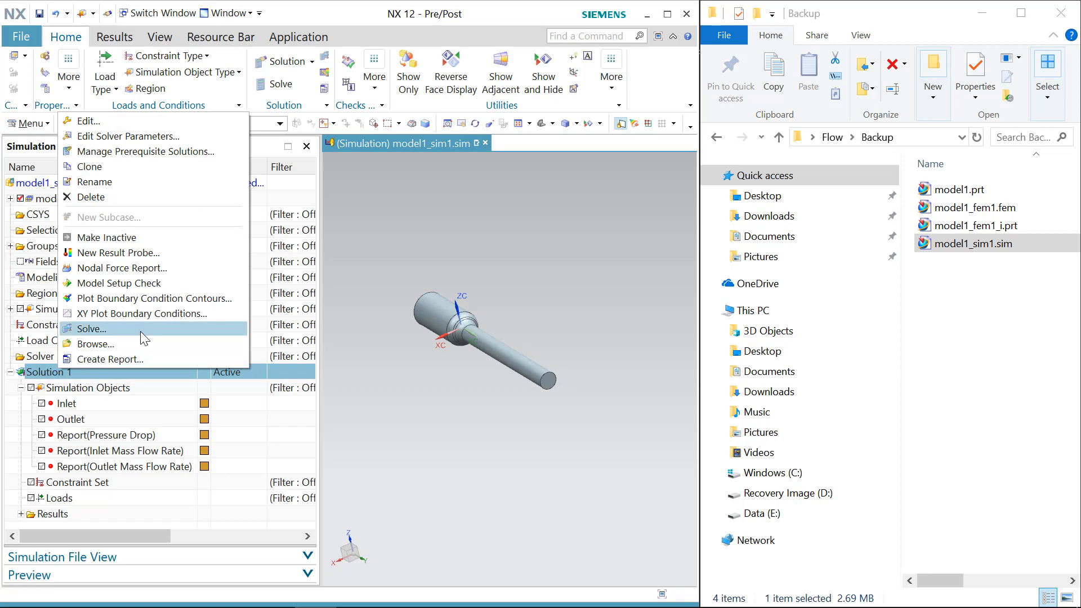
left_click(140, 331)
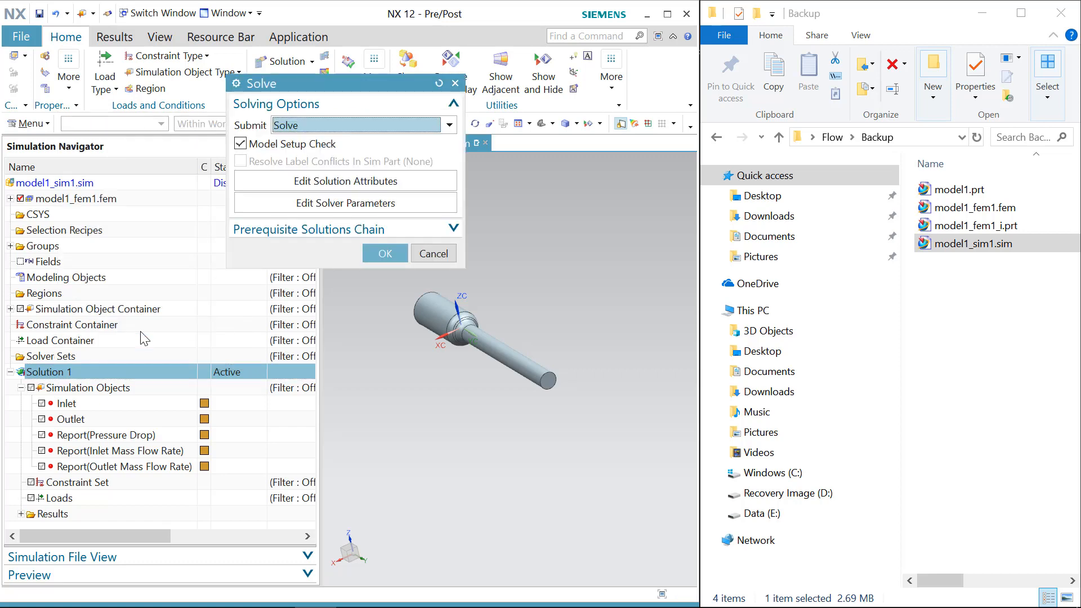
left_click(388, 254)
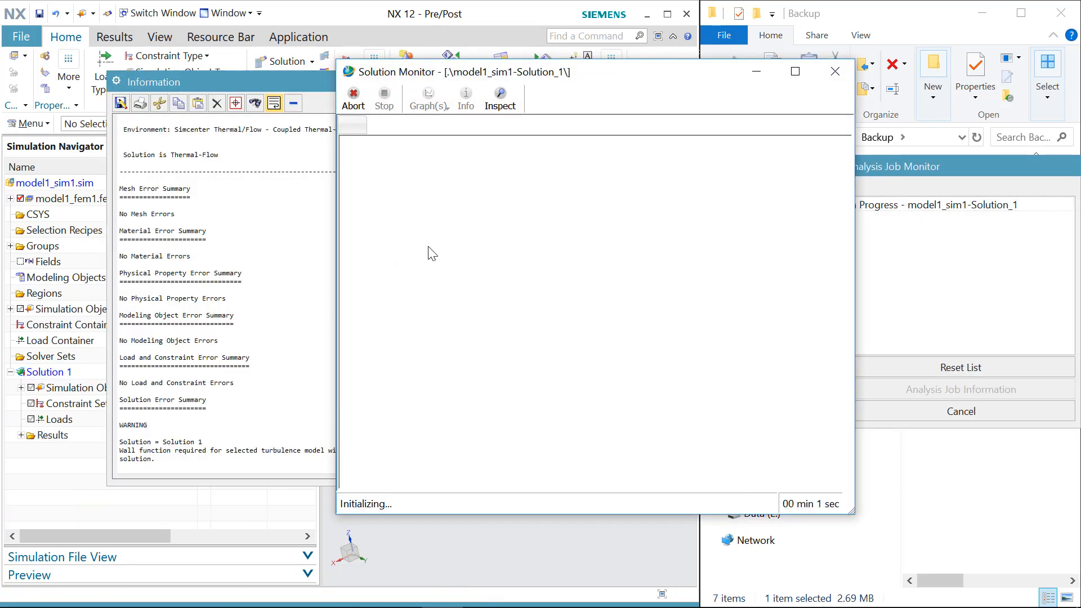
Step: Monitor the solve by viewing the steady-state convergence graph, then dismiss it and close the monitor windows
left_click_drag(582, 76, 538, 67)
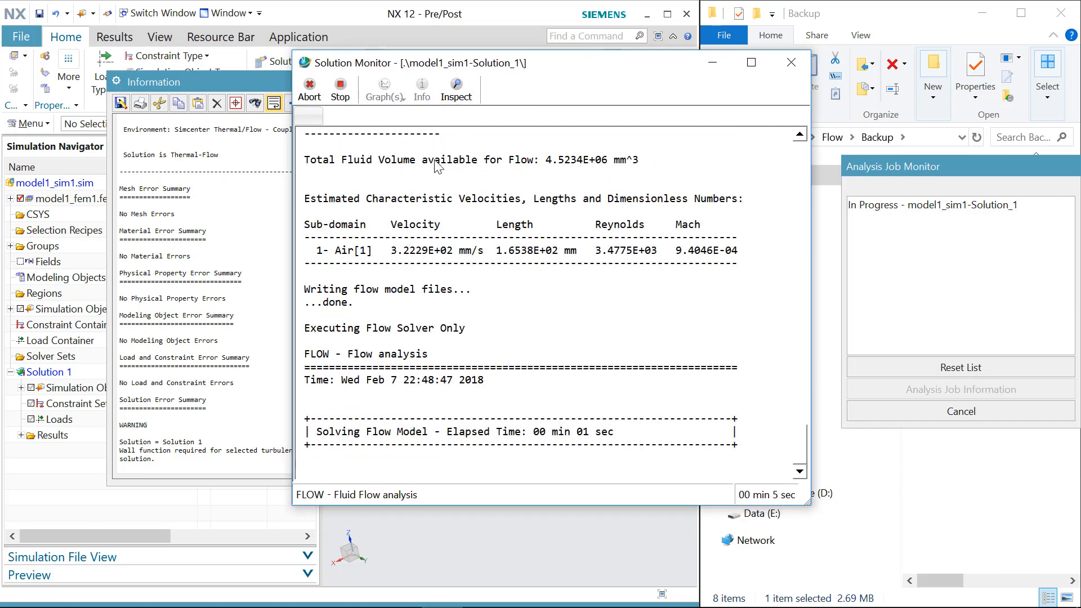
left_click(386, 93)
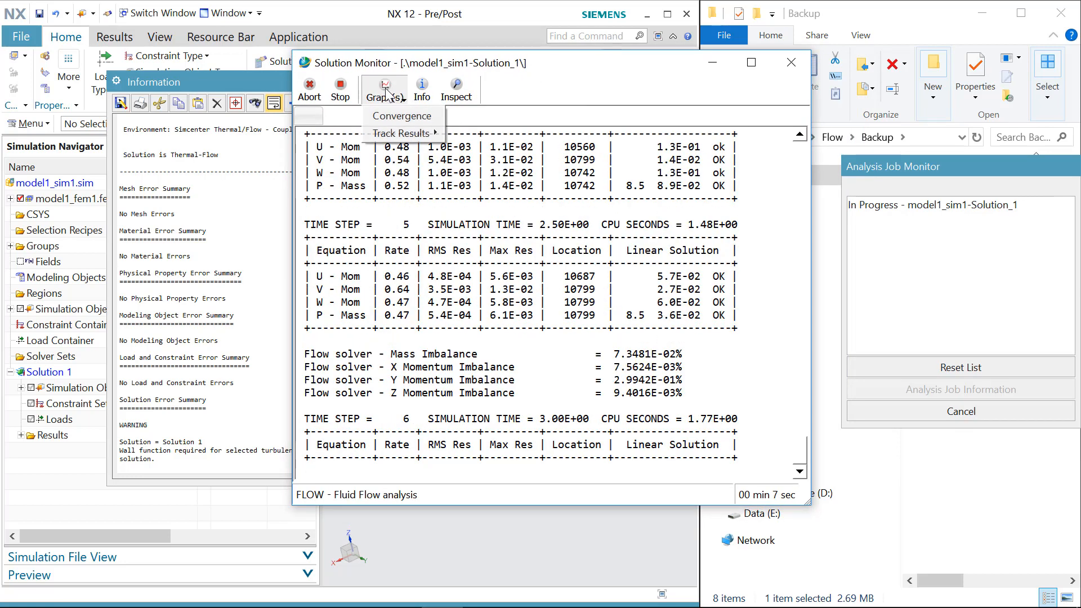
left_click(397, 117)
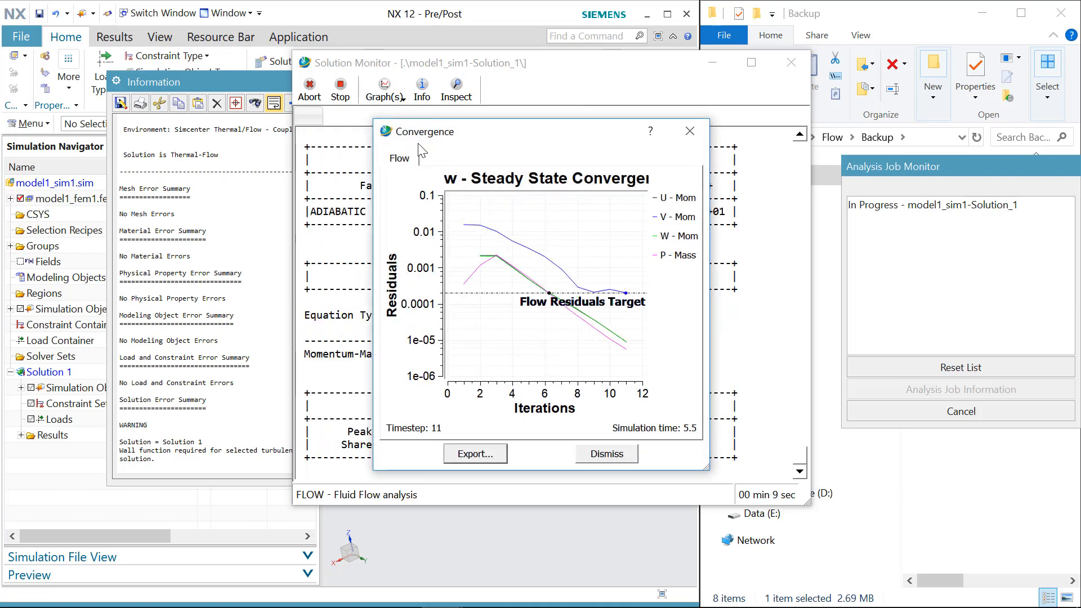
left_click_drag(515, 113, 572, 86)
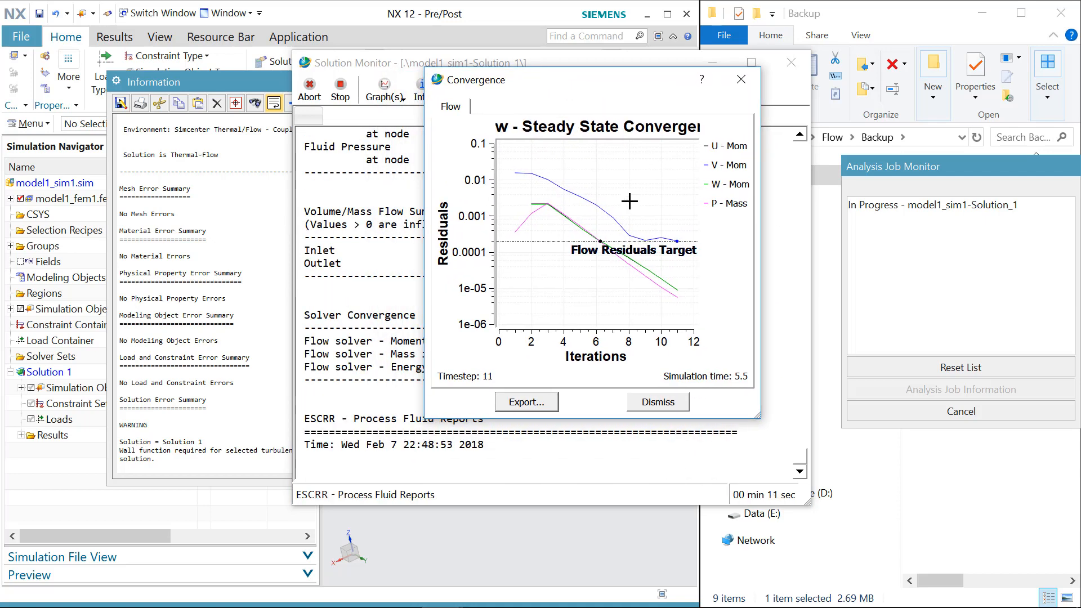
left_click(668, 403)
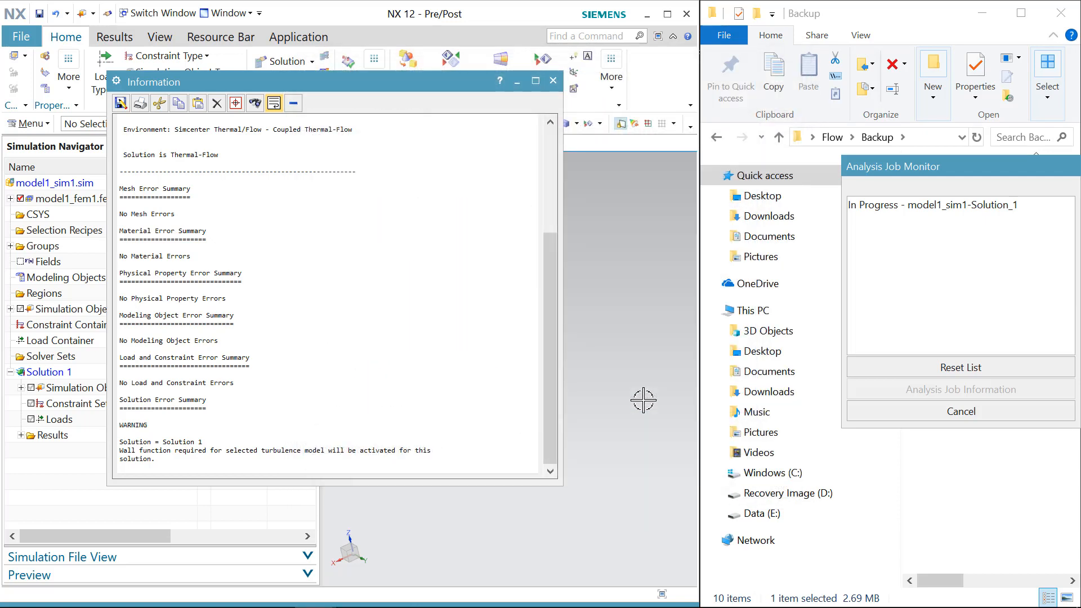
left_click(551, 83)
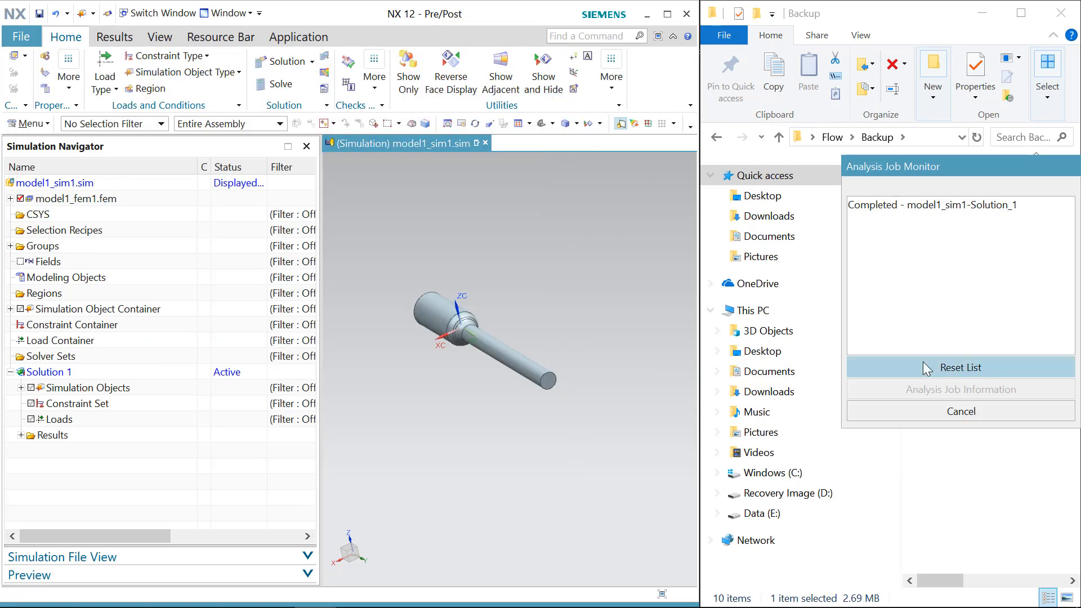
left_click(934, 414)
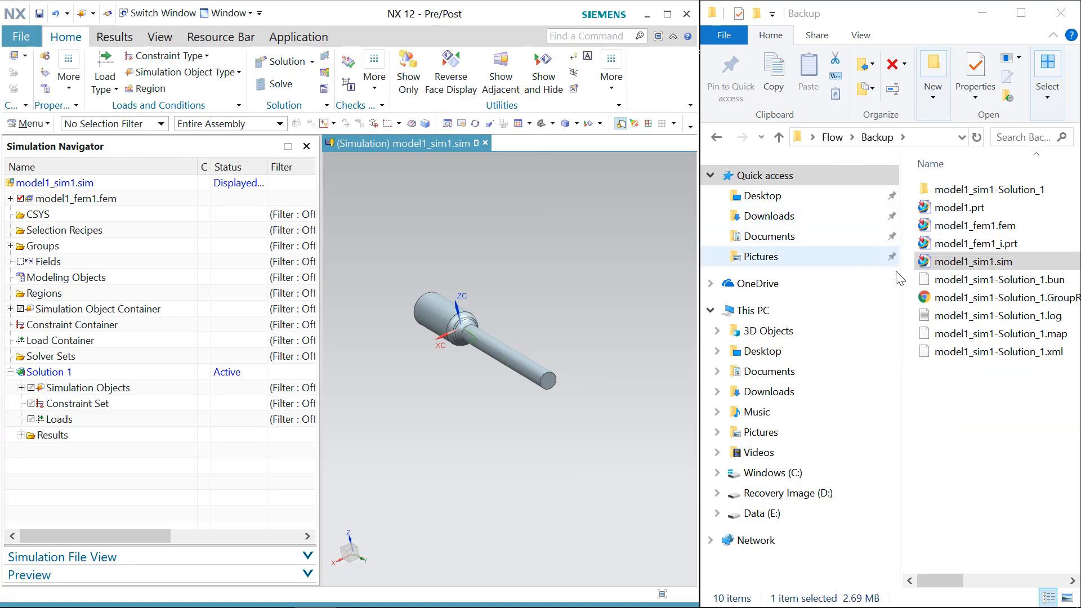
Step: Examine the solver output files written to the Backup folder
left_click_drag(699, 365, 428, 367)
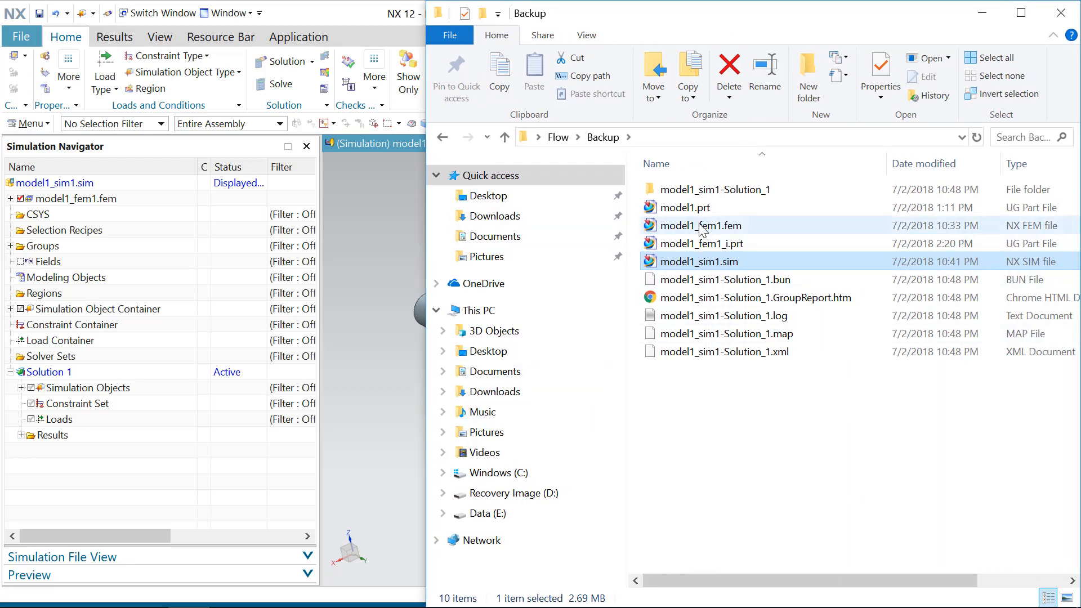
left_click(731, 286)
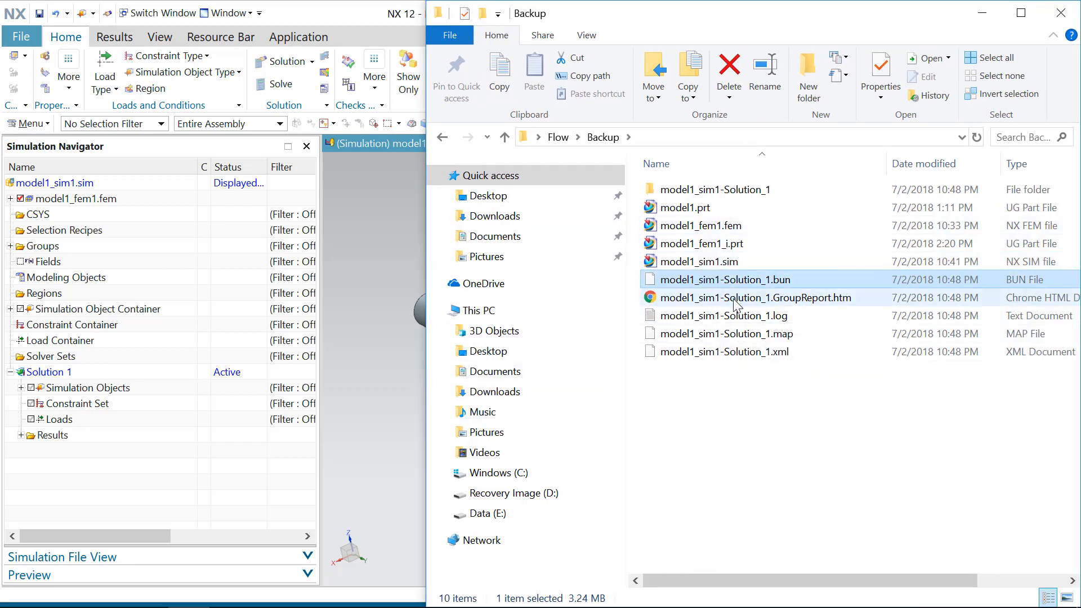
left_click(738, 298)
left_click(735, 286)
left_click(738, 297)
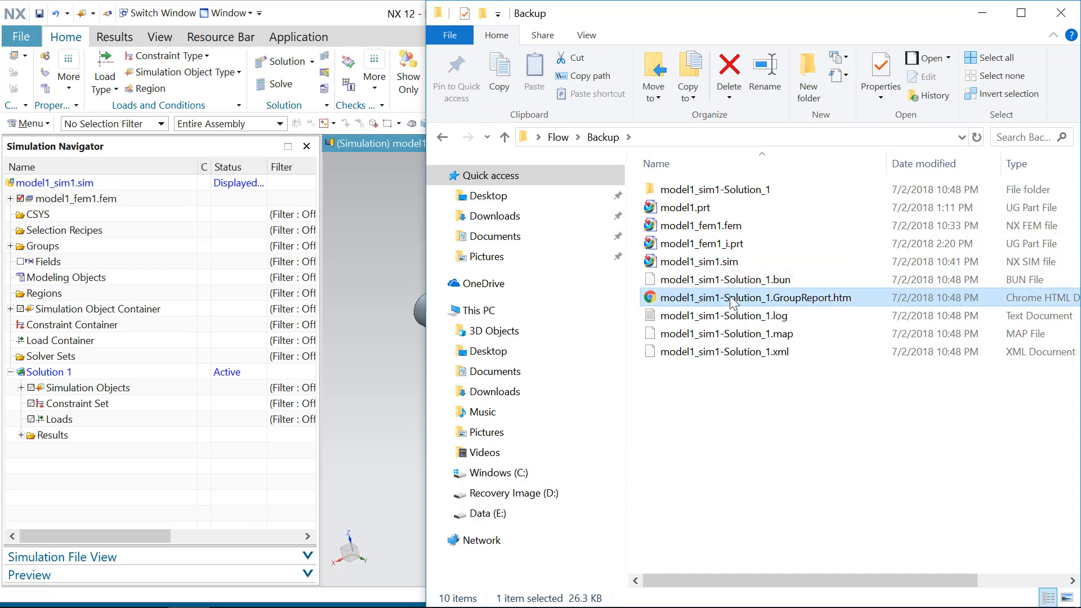
left_click(748, 315)
left_click(777, 280)
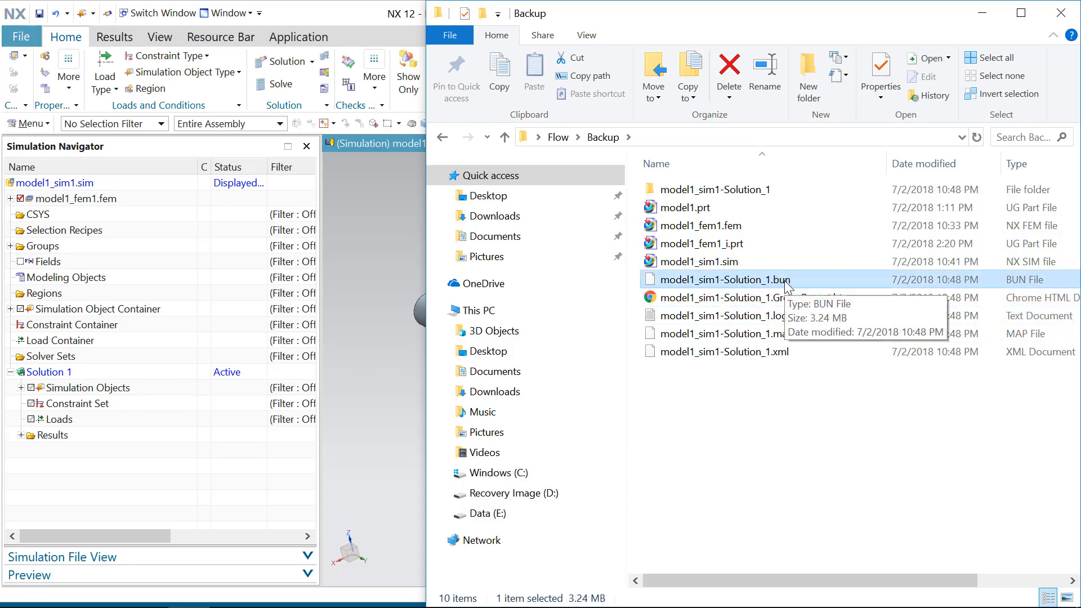
Step: Open the Thermal-Flow result of Solution 1 for post processing
left_click(20, 435)
left_click(87, 452)
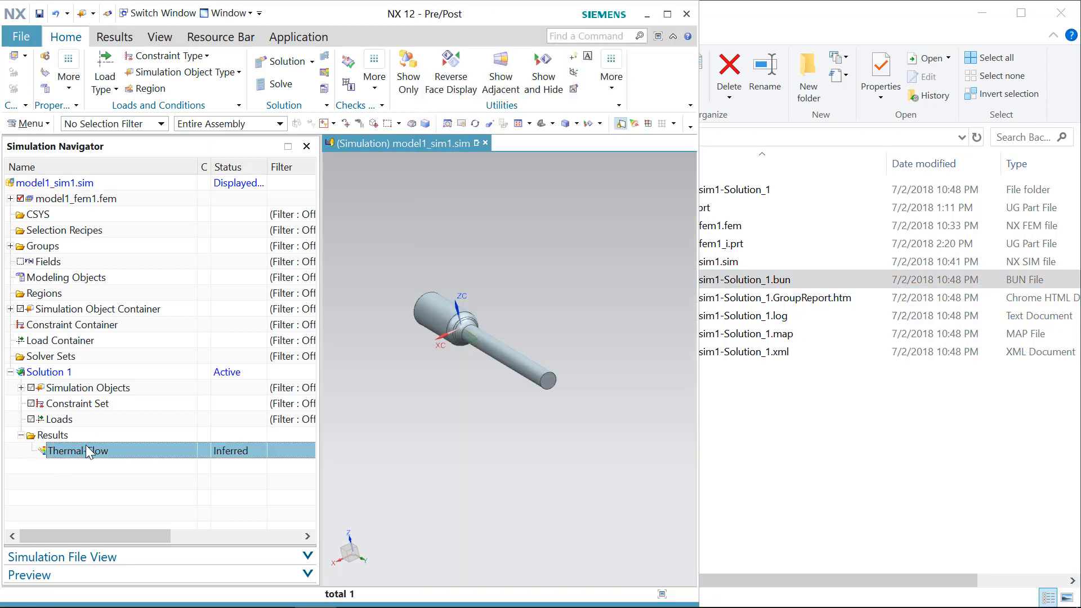
left_click(775, 284)
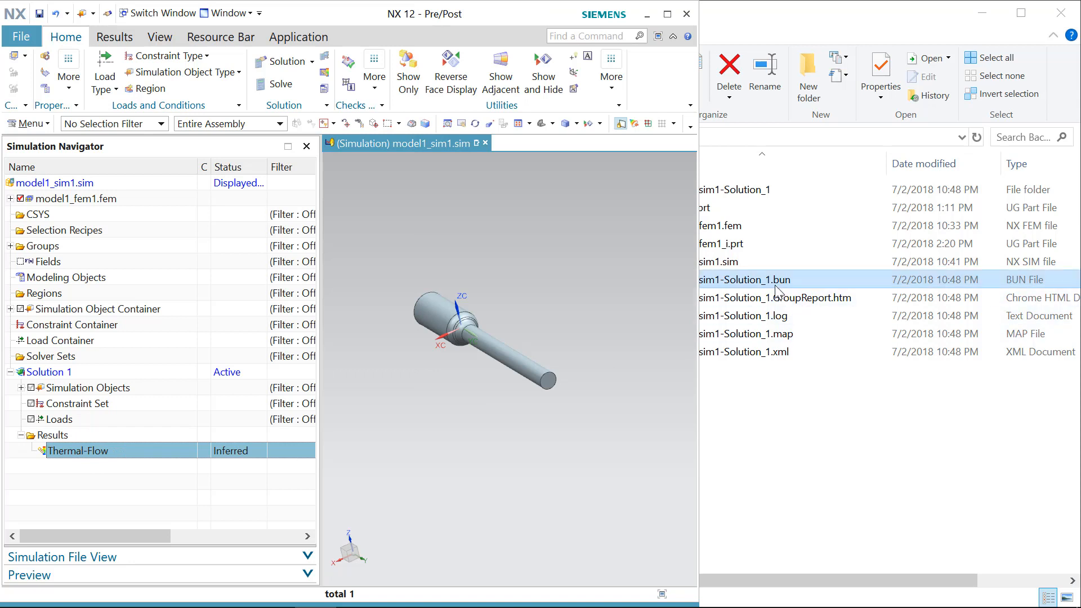
left_click(82, 468)
double_click(94, 451)
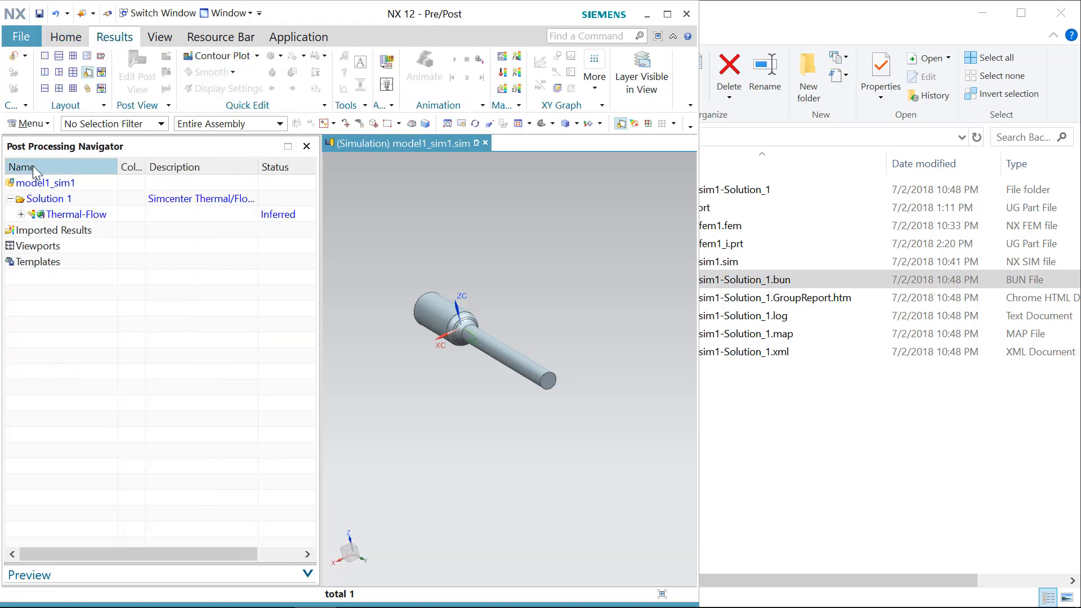
Step: Display the Velocity - Element-Nodal contour plot of the Thermal-Flow result
left_click(21, 214)
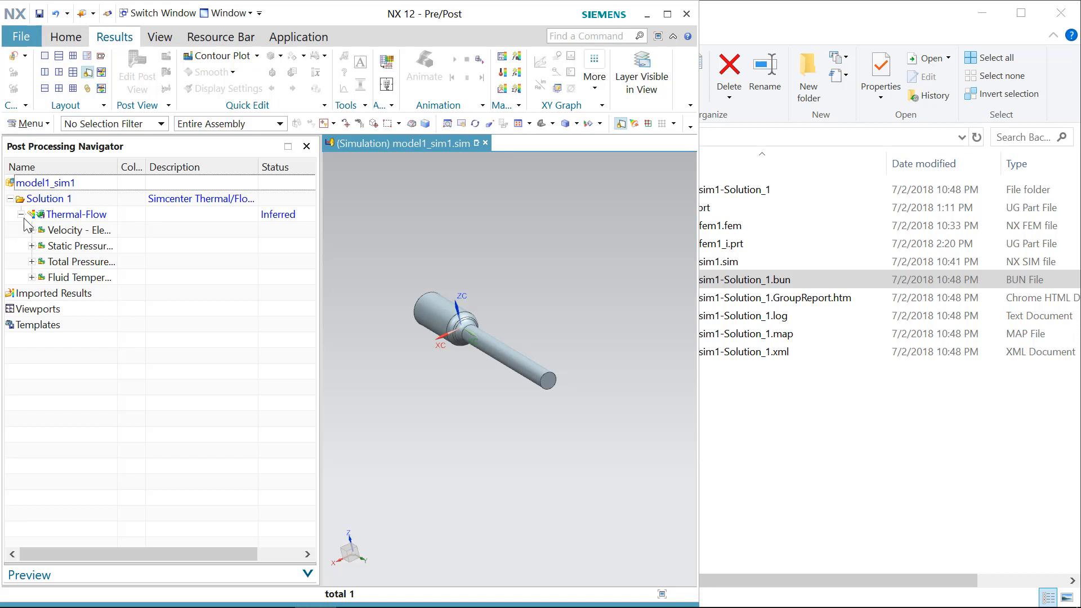
left_click(86, 232)
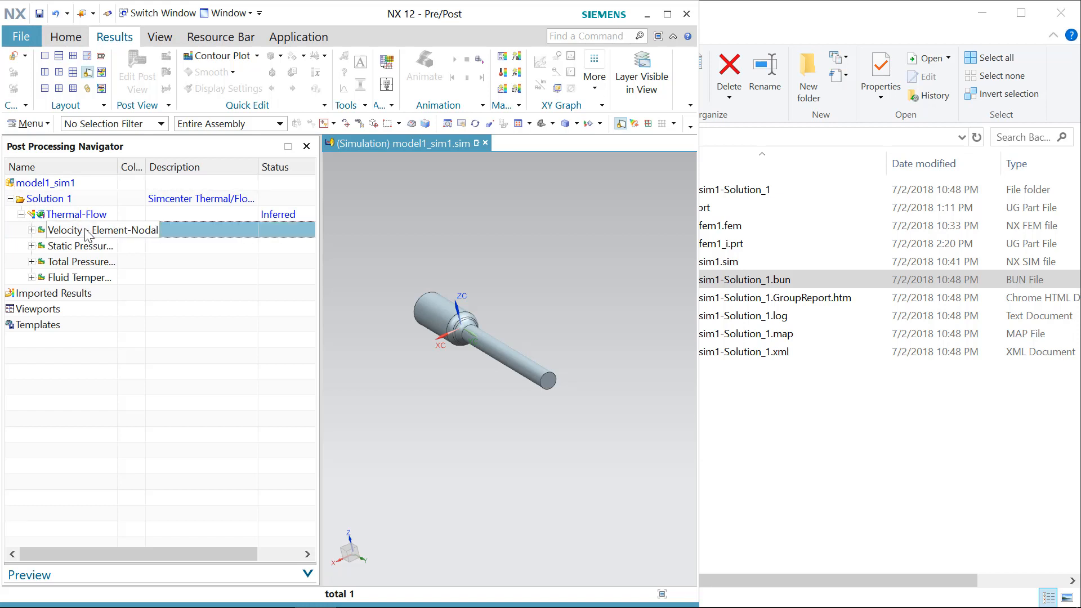
double_click(86, 232)
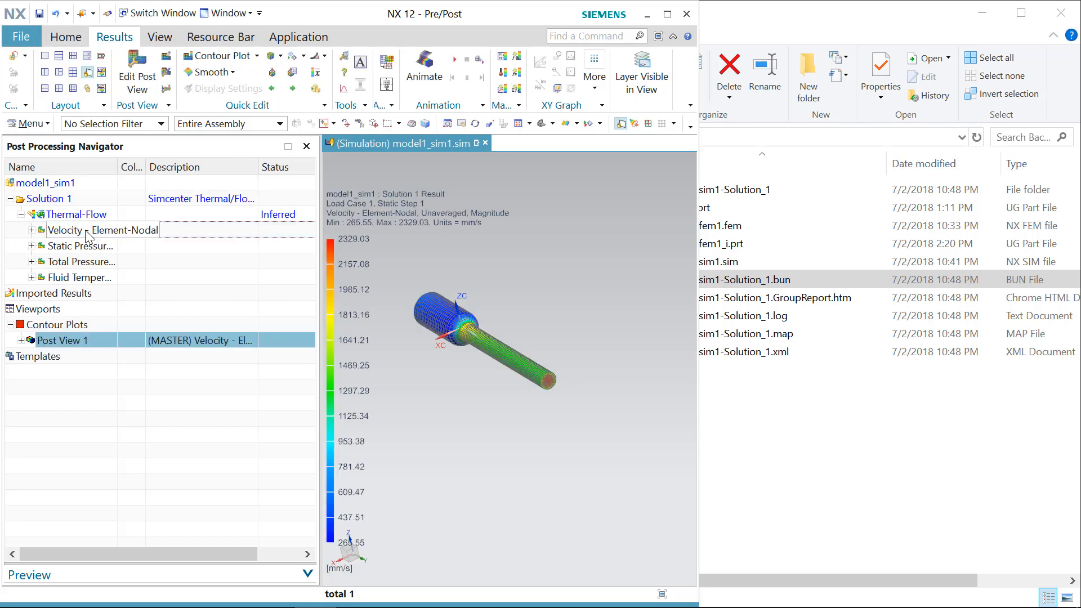
Step: Display the Static Pressure - Element-Nodal contour plot
middle_click_drag(500, 439, 561, 476)
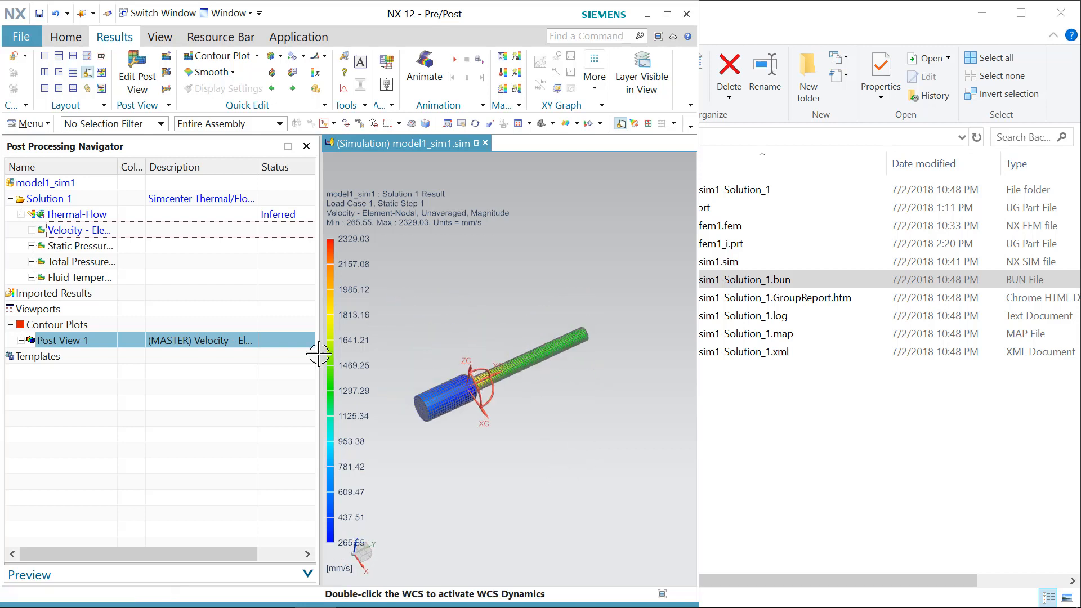
double_click(88, 249)
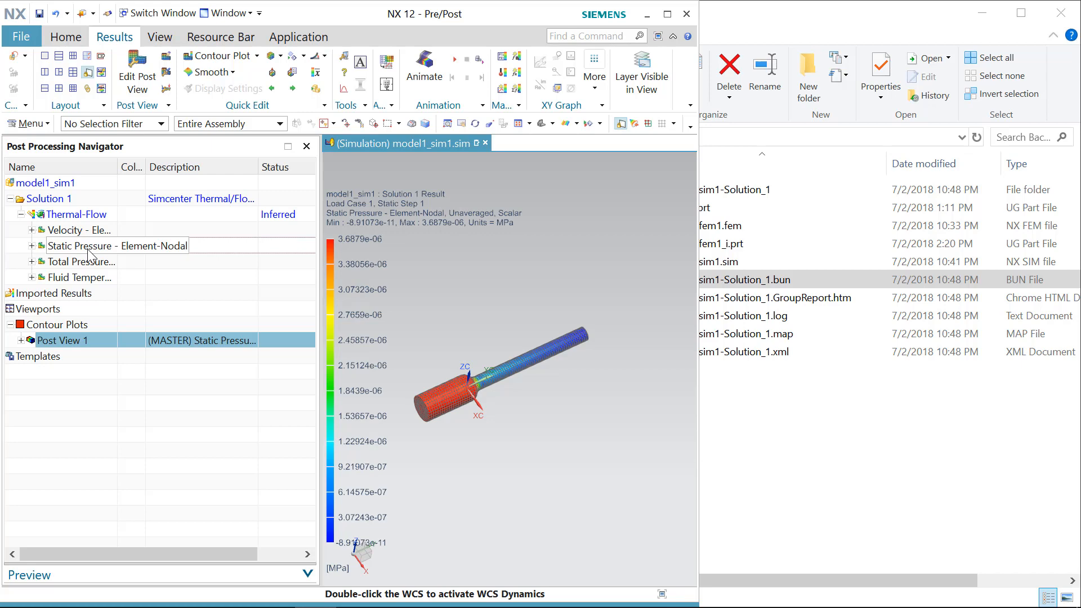
Step: Display the Total Pressure - Element-Nodal contour plot
double_click(91, 262)
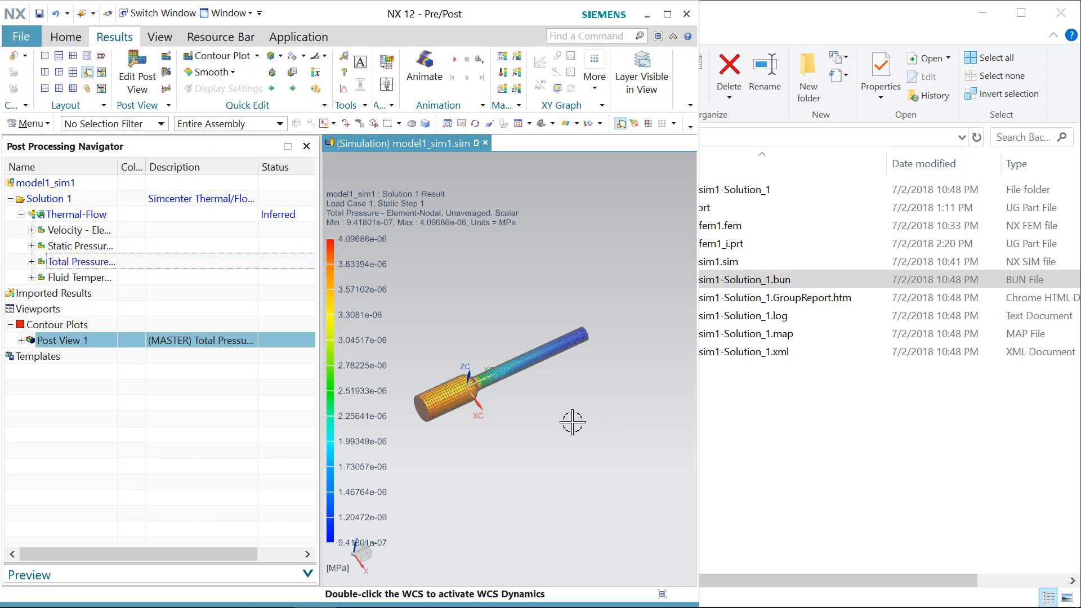
scroll(453, 410, "up", 3)
middle_click_drag(447, 396, 441, 394)
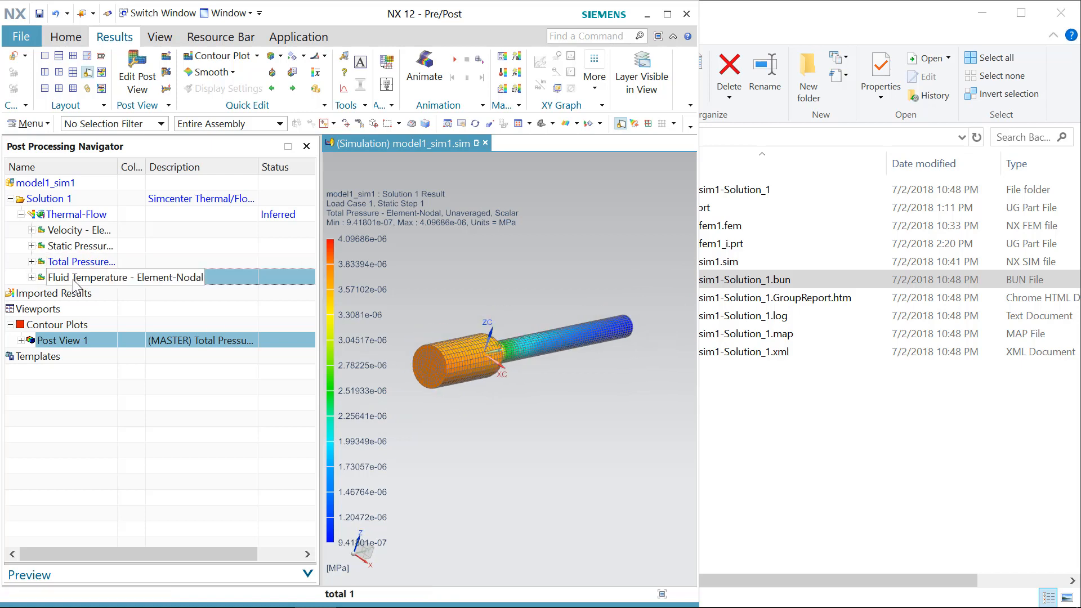
Step: Browse the files inside the model1_sim1-Solution_1 results folder and return to the Backup folder
left_click(765, 353)
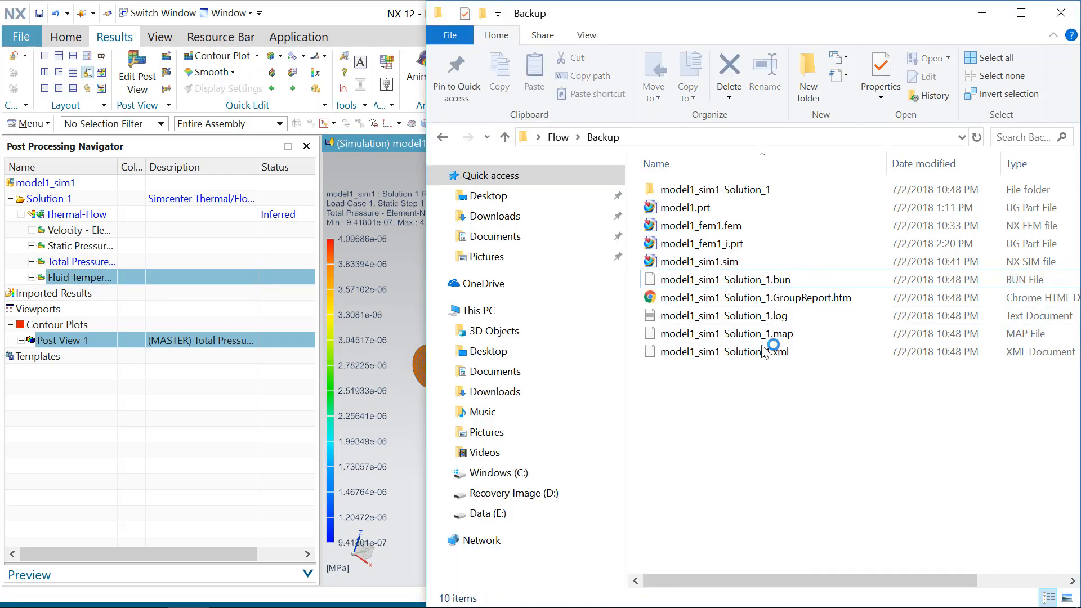
left_click(724, 190)
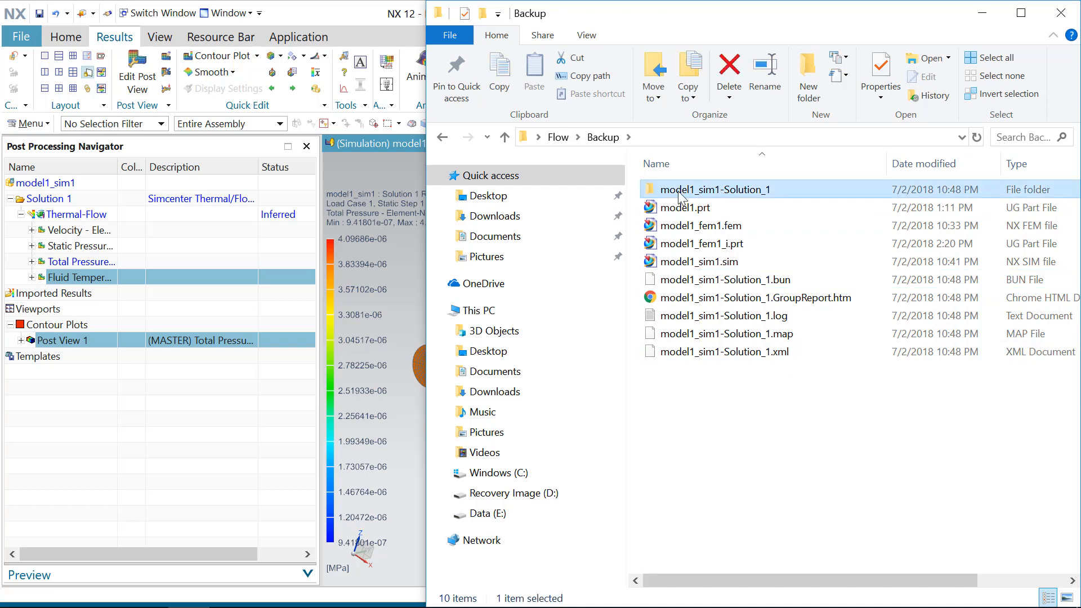
double_click(755, 194)
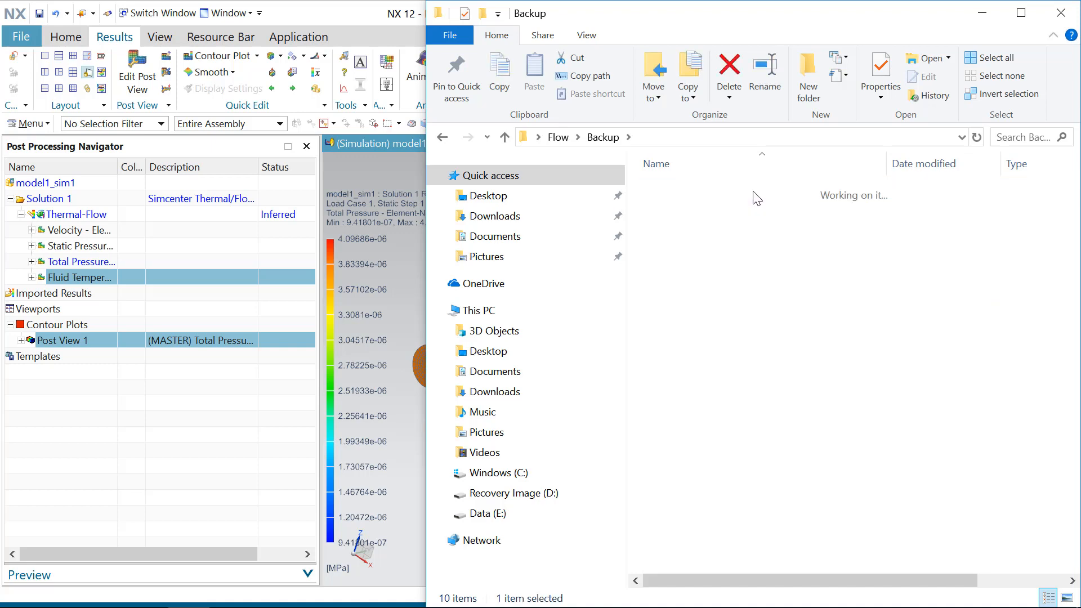
scroll(768, 265, "down", 1)
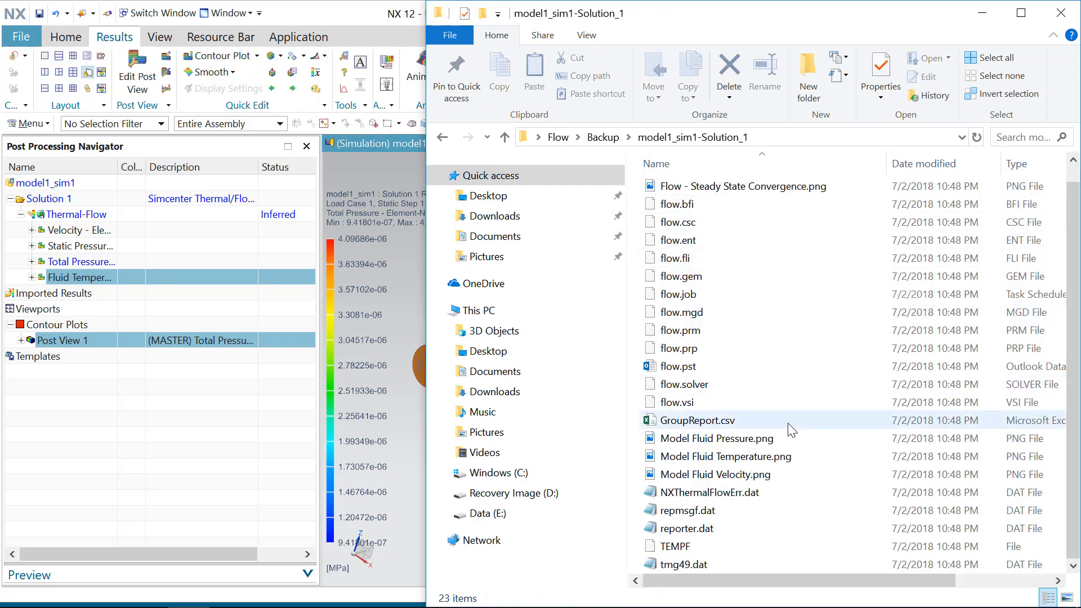
scroll(810, 548, "up", 1)
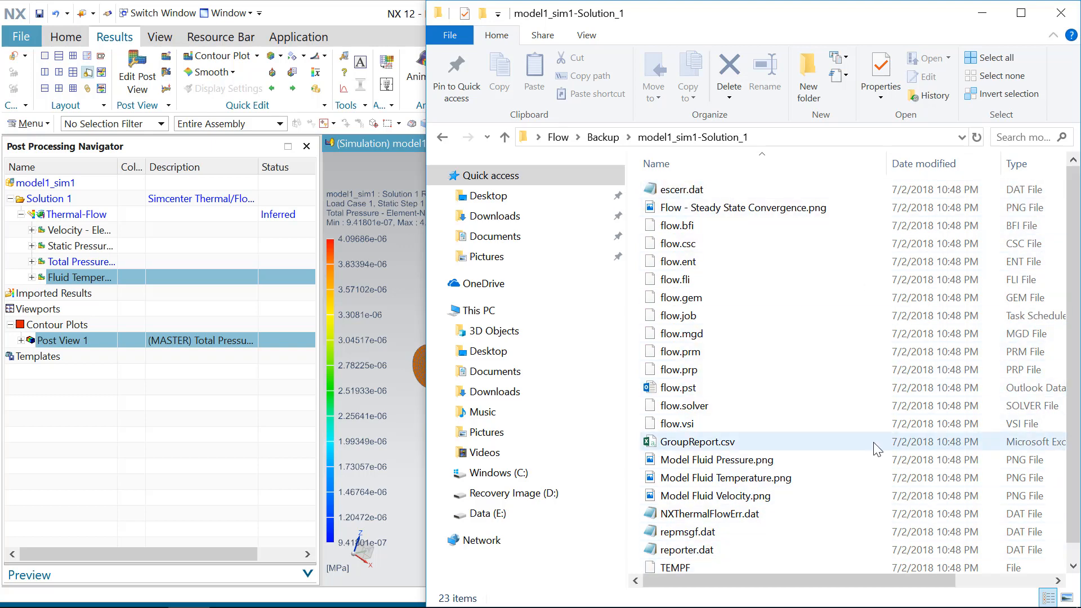
scroll(873, 442, "down", 1)
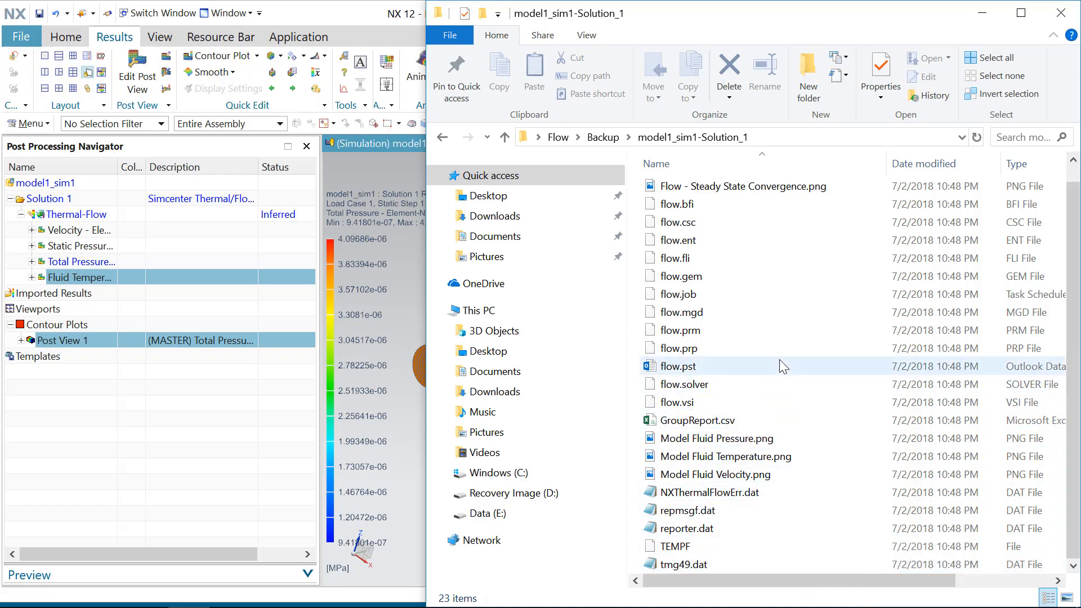
left_click(603, 137)
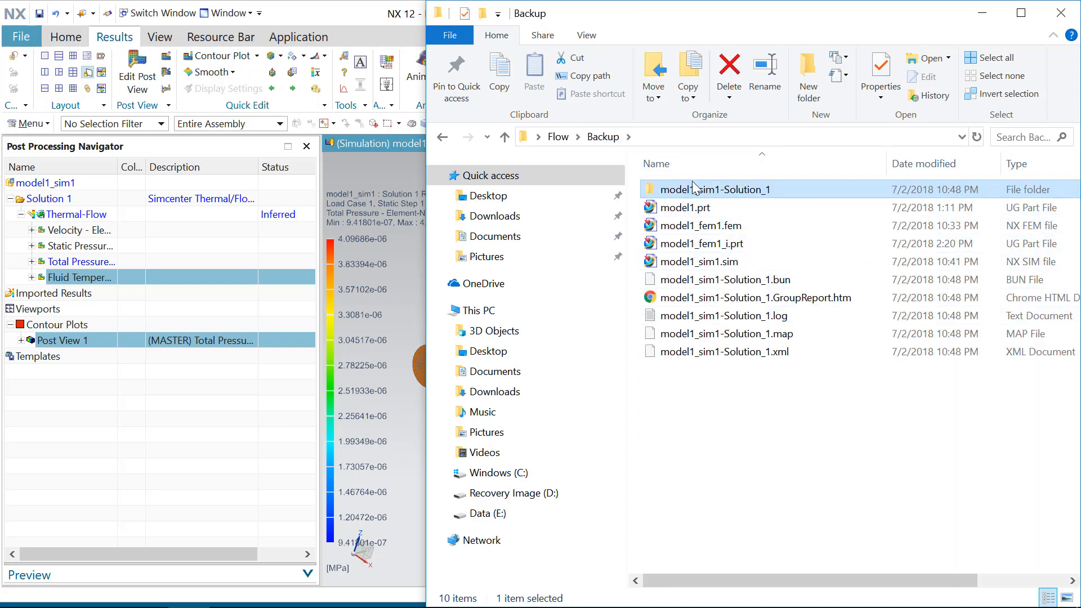
left_click(751, 281)
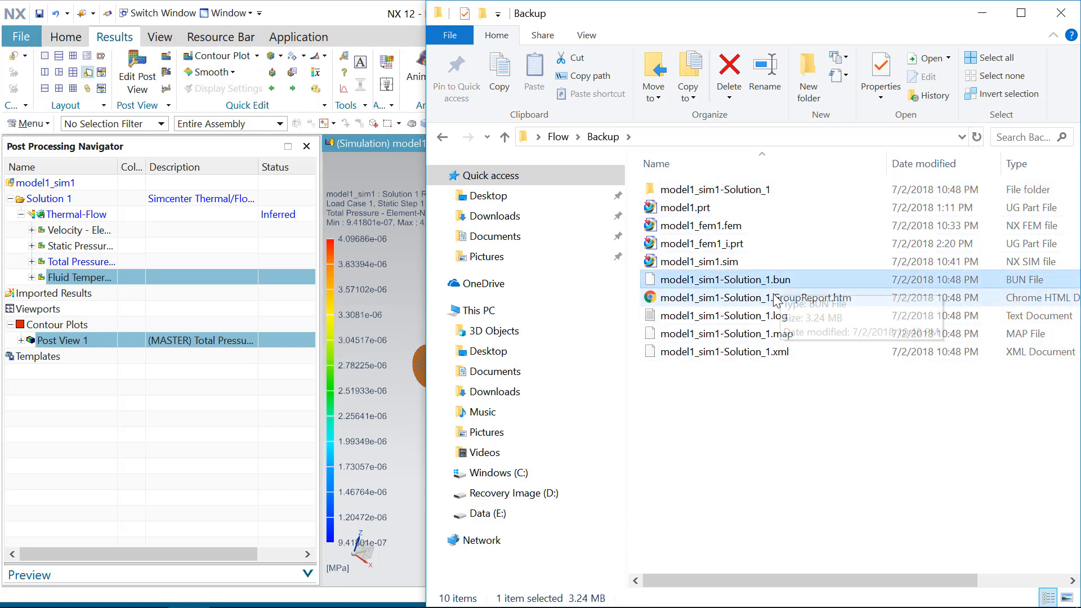
Step: Open the Simulation Navigator and expand Solution 1's Simulation Objects to review the inlet, outlet and report objects
left_click_drag(769, 287, 422, 311)
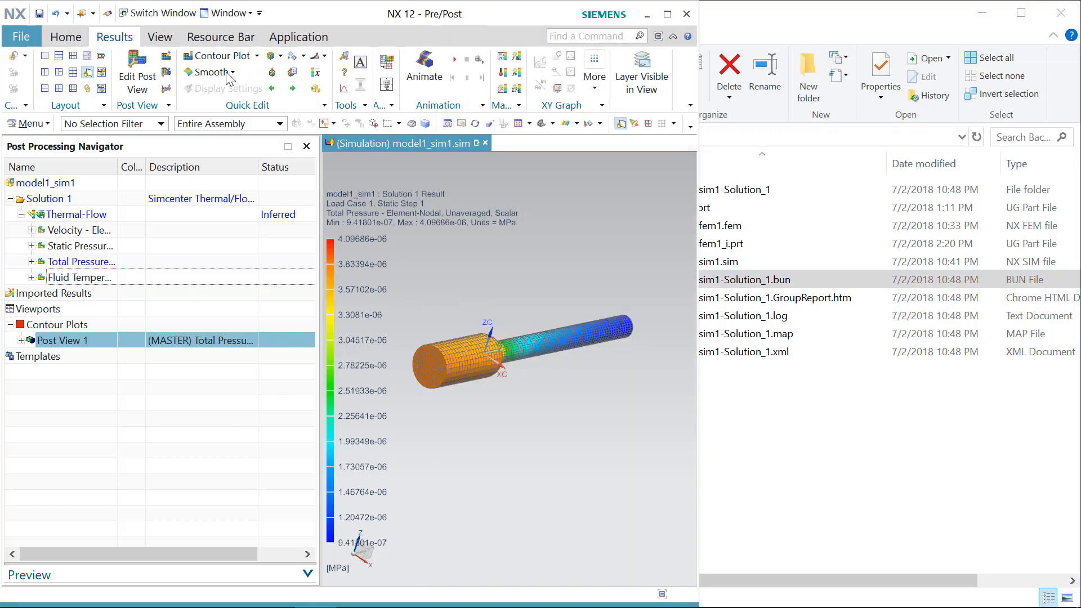
left_click(207, 37)
left_click(76, 74)
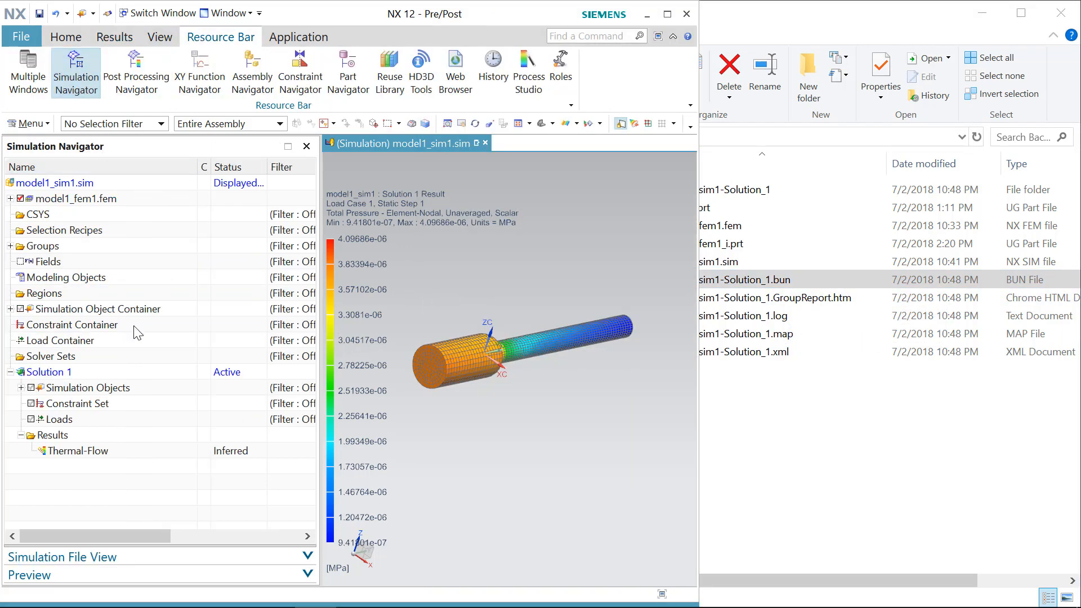
left_click(21, 388)
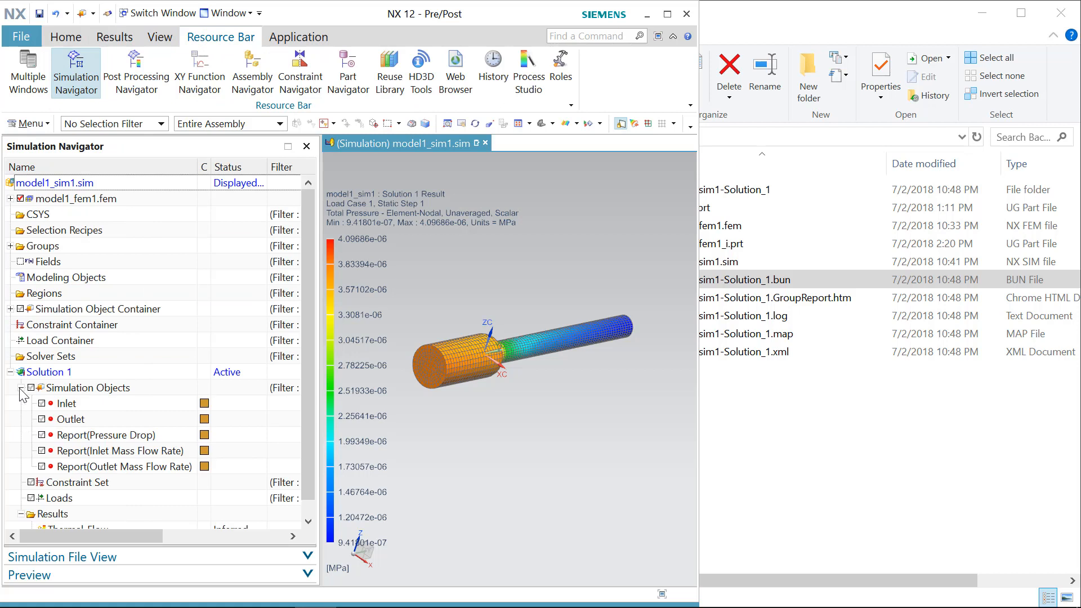
left_click(95, 450)
left_click(79, 467)
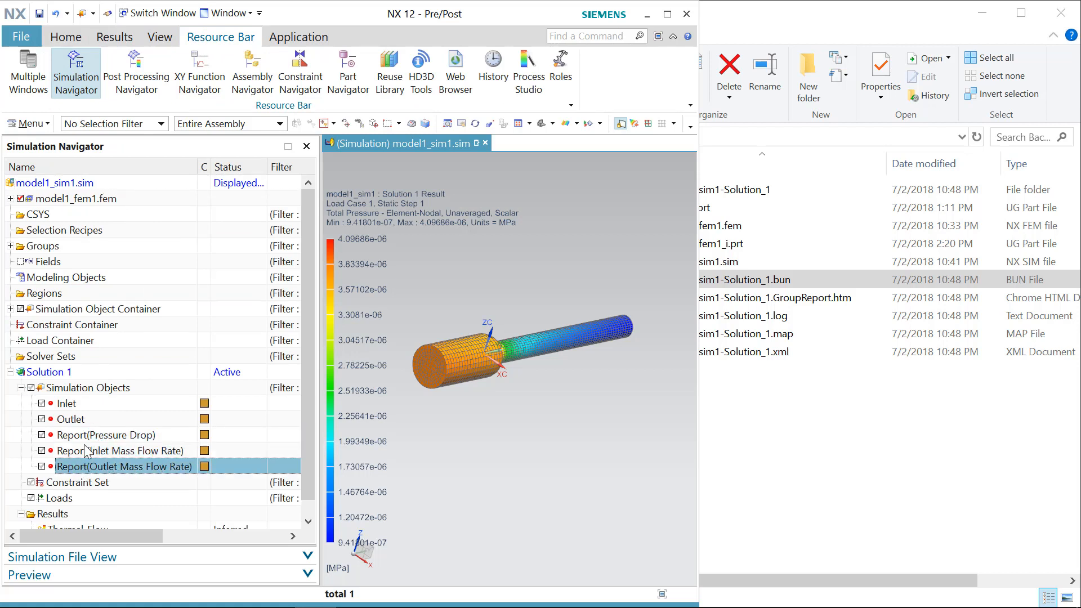
left_click(87, 439)
left_click(91, 450)
left_click(91, 467)
left_click(837, 467)
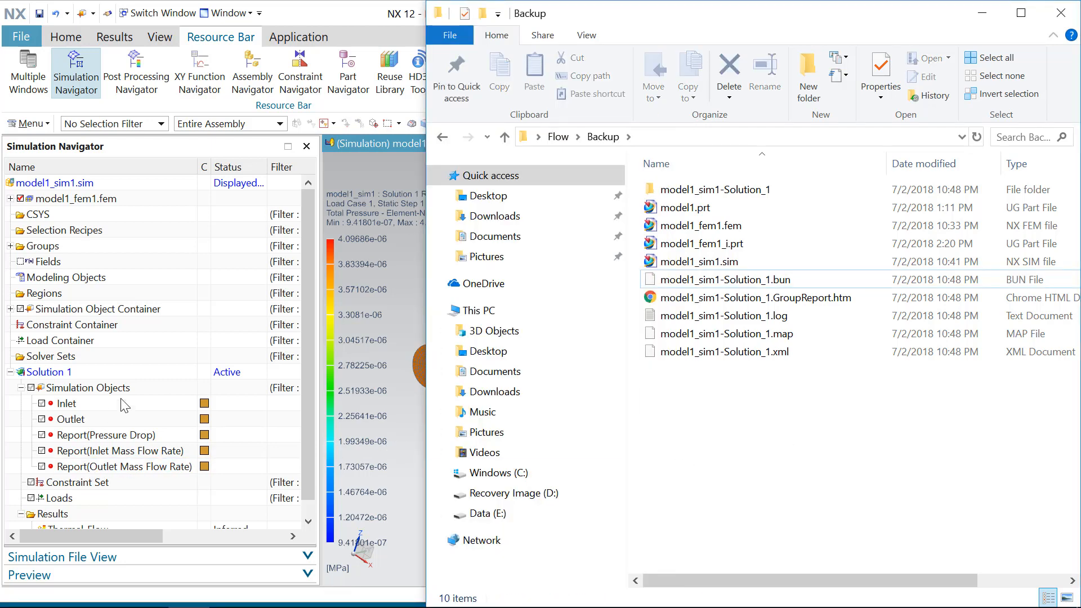
left_click(121, 436)
left_click(121, 436)
left_click(123, 451)
left_click(138, 467)
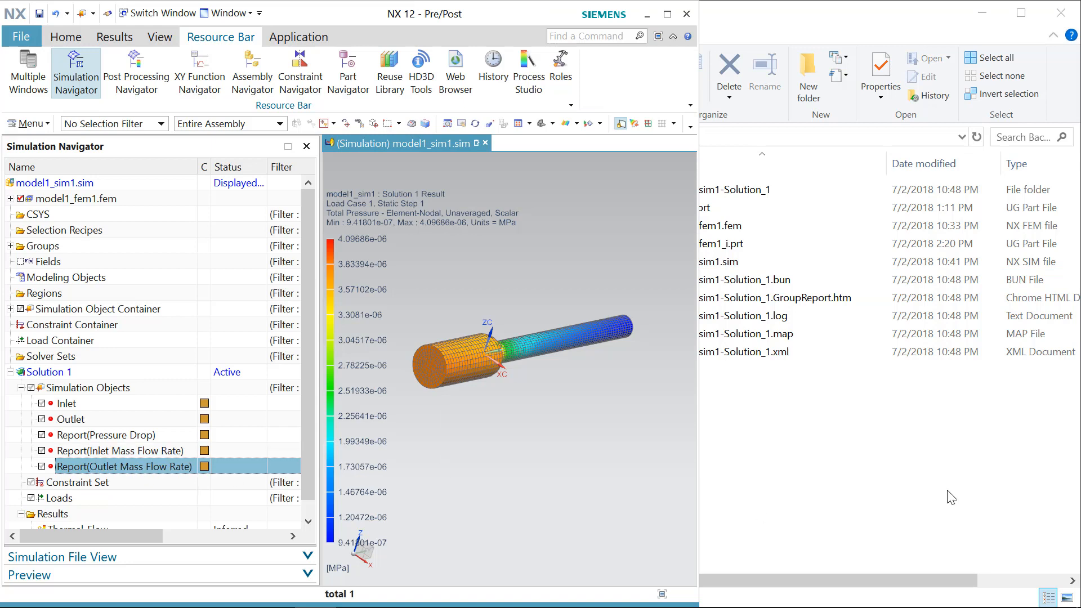
Step: Open the model1_sim1-Solution_1.GroupReport.htm file from the Backup folder
left_click(948, 492)
left_click(804, 303)
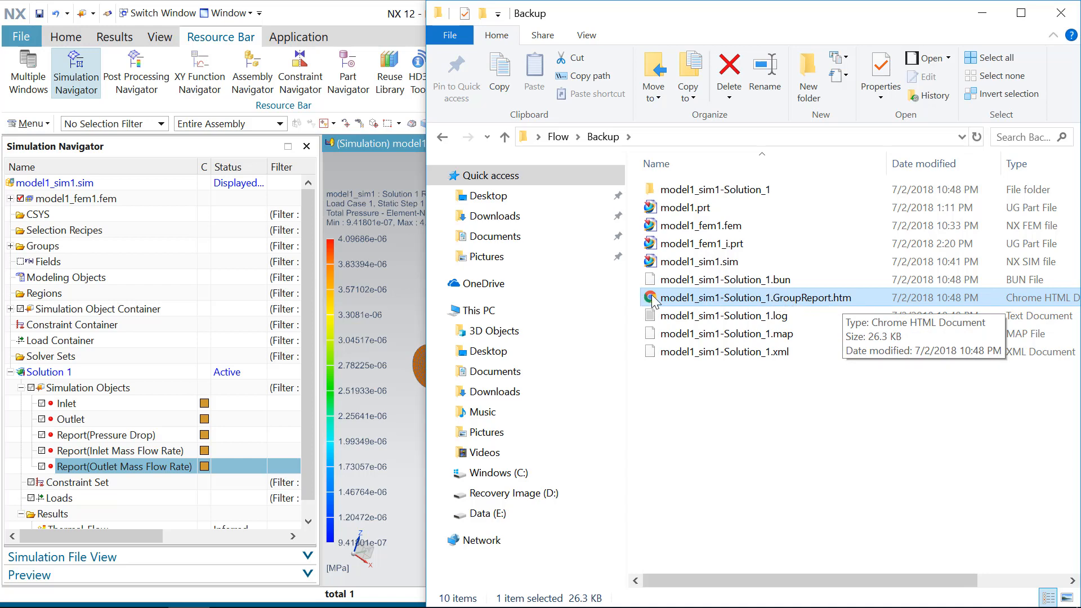
double_click(706, 303)
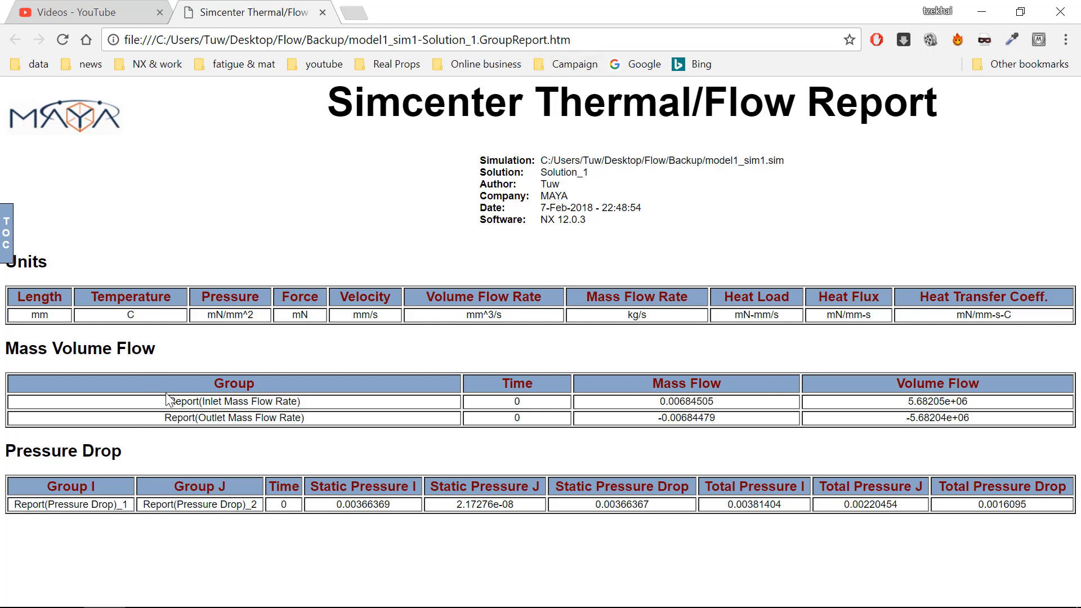
Step: Examine the inlet and outlet mass flow and volume flow values in the Mass Volume Flow table
left_click_drag(168, 400, 325, 404)
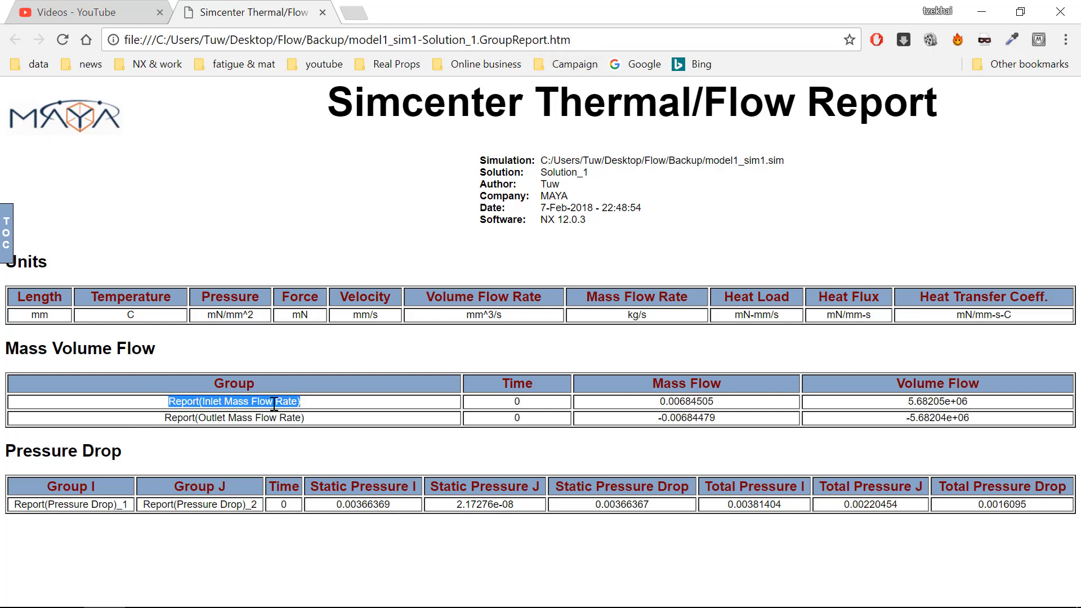
left_click_drag(207, 401, 321, 404)
left_click_drag(178, 418, 307, 415)
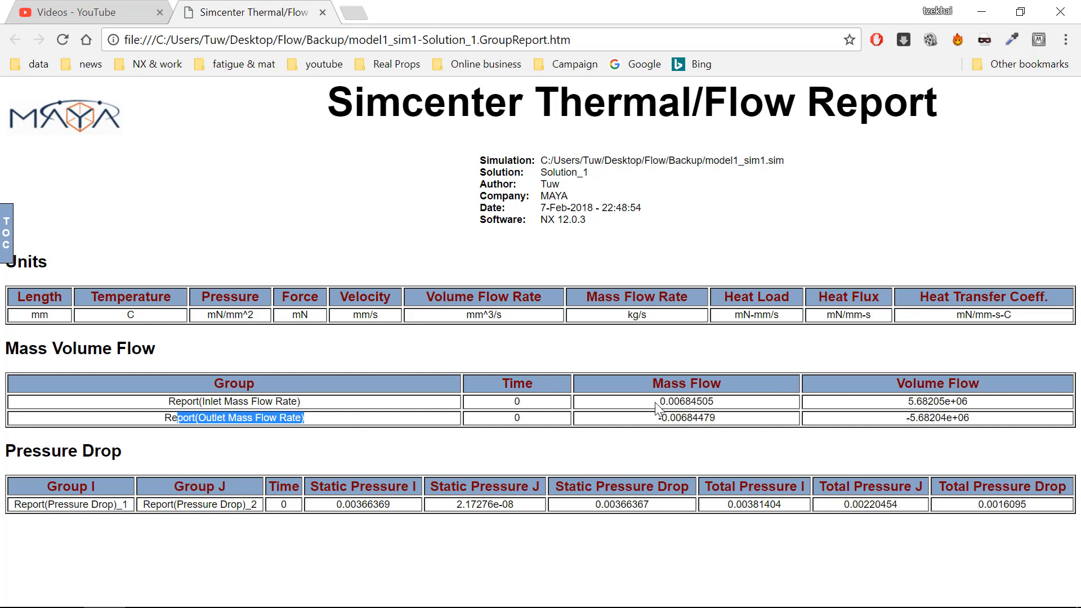
left_click_drag(658, 401, 719, 421)
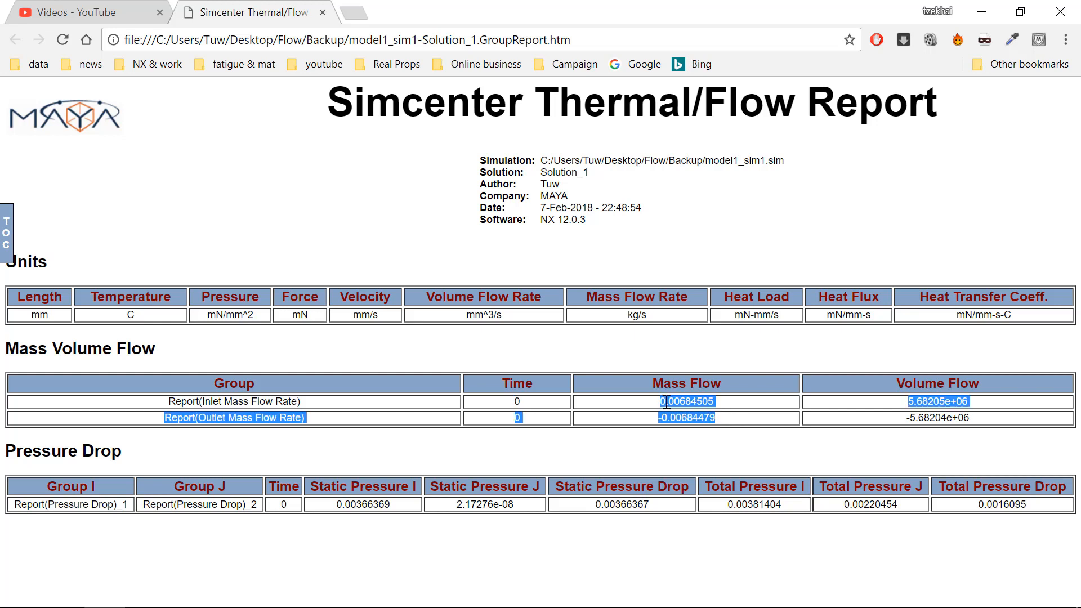
left_click_drag(206, 405, 315, 425)
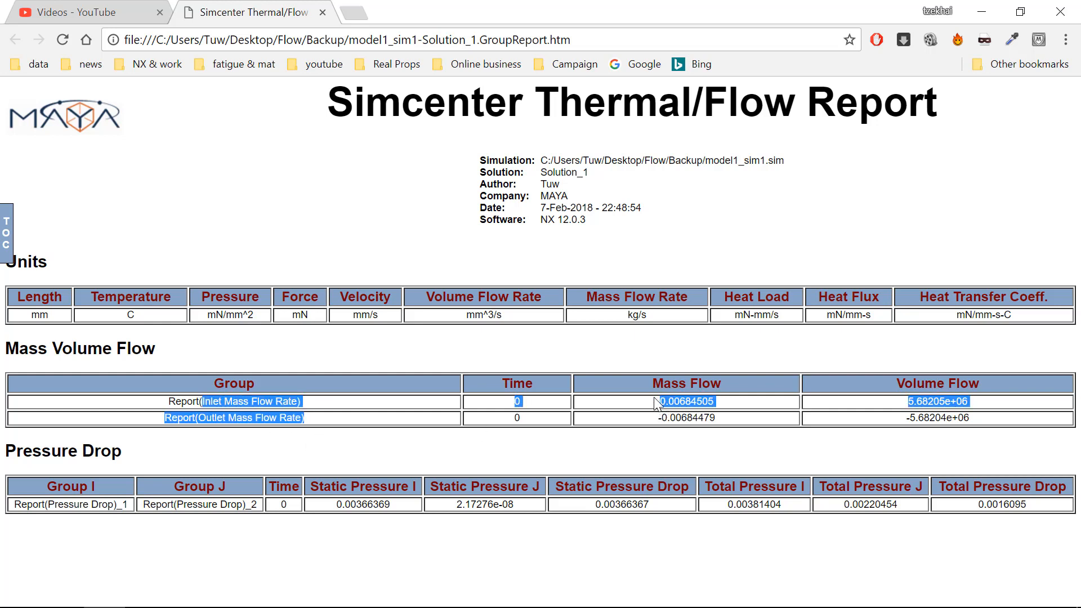
left_click_drag(661, 403, 722, 421)
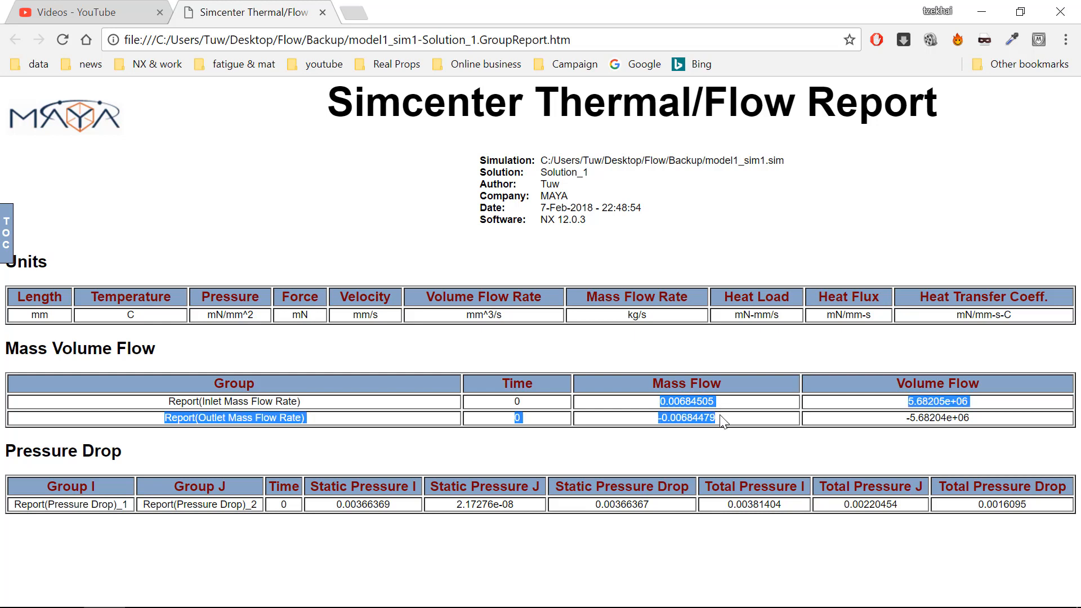
left_click(19, 458)
triple_click(20, 455)
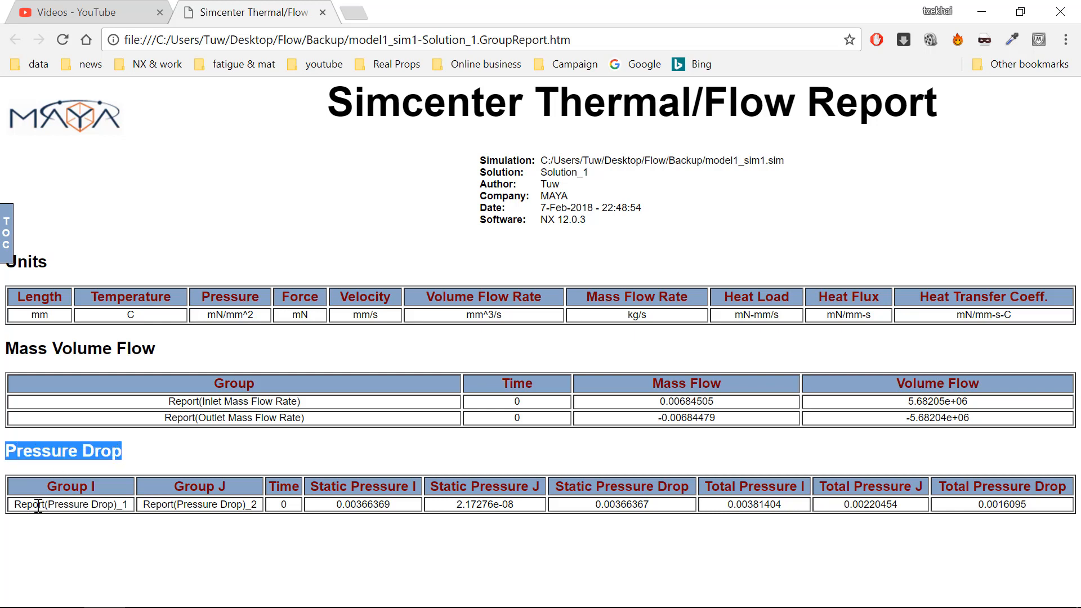
Step: Examine the Pressure Drop table's static and total pressure values along with the pressure and mass flow units
left_click_drag(25, 505, 260, 506)
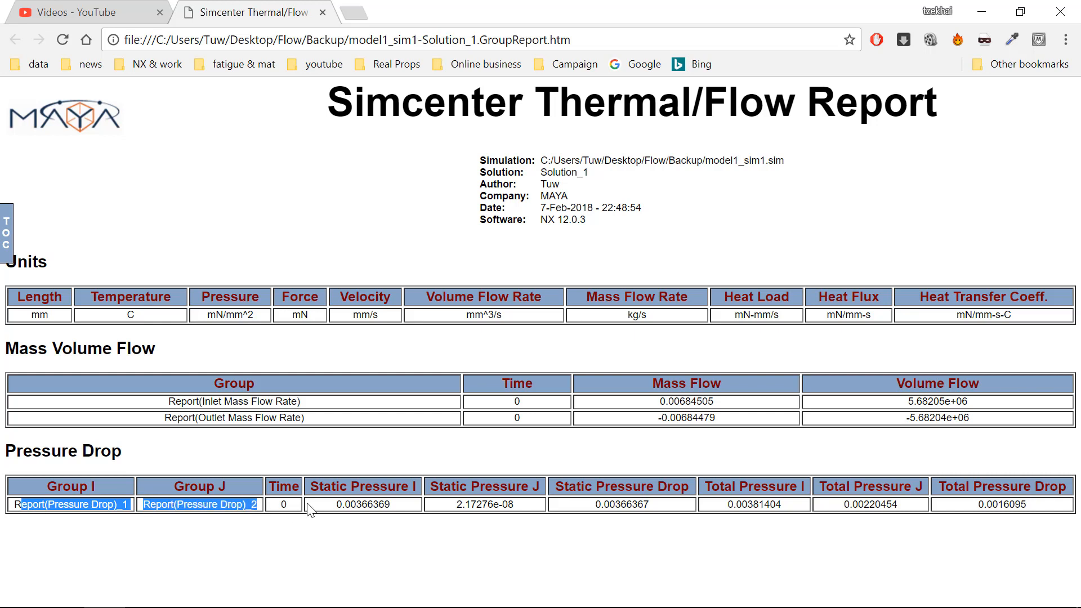
left_click_drag(333, 505, 410, 507)
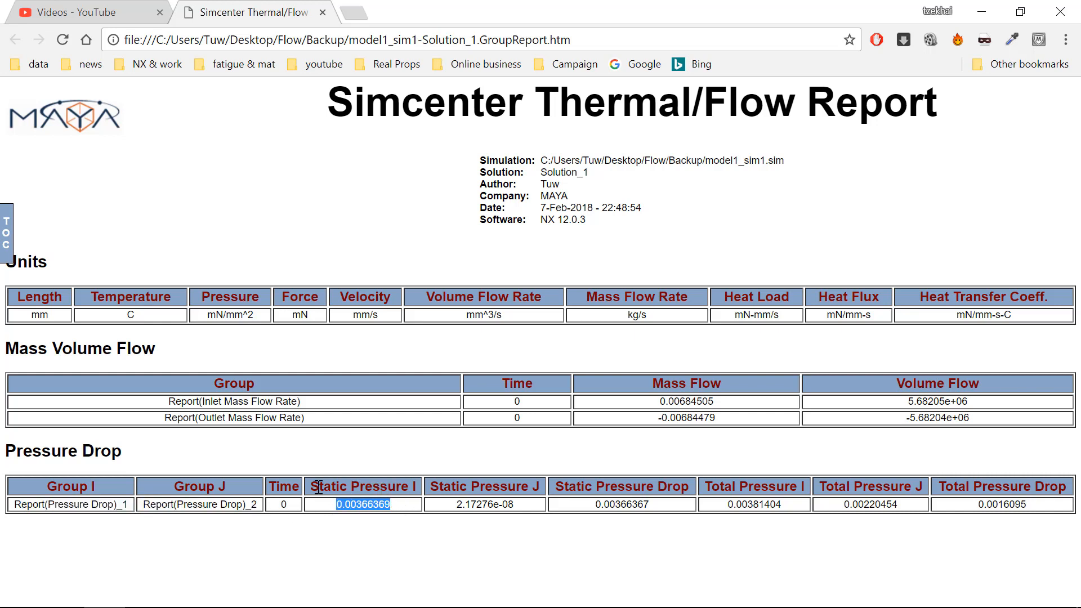
left_click_drag(319, 487, 419, 491)
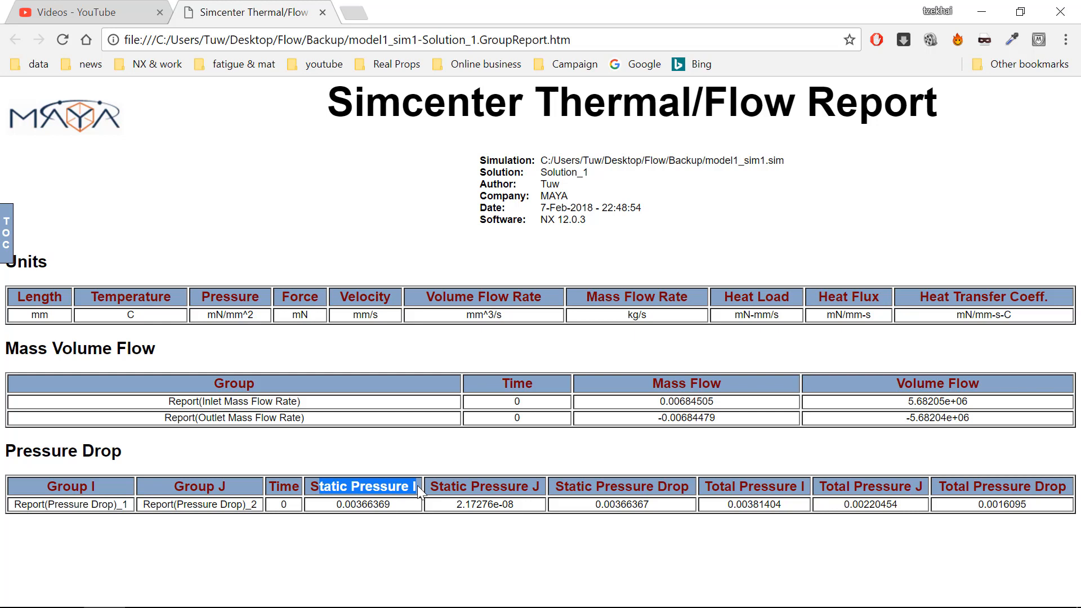
left_click(332, 487)
left_click_drag(311, 488, 545, 495)
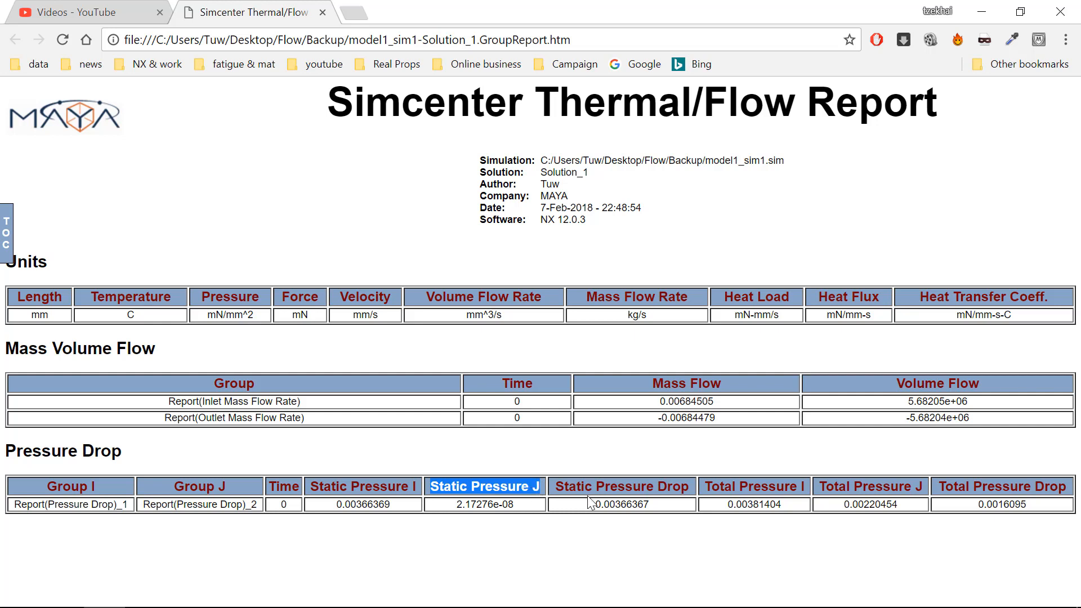
left_click_drag(557, 487, 588, 510)
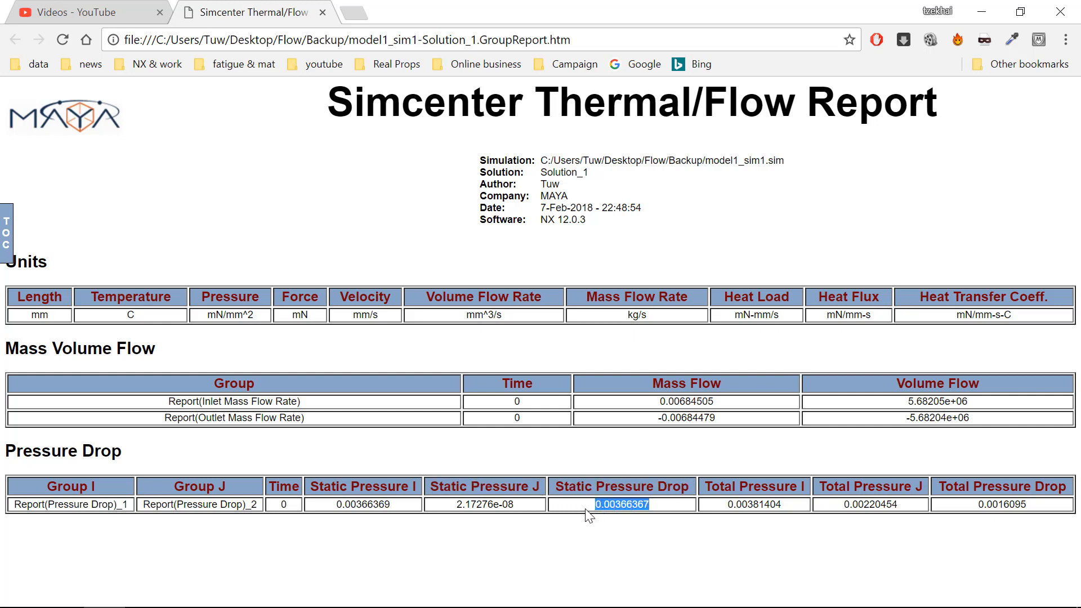
mouse_move(416, 486)
left_mouse_down()
mouse_move(404, 487)
mouse_move(417, 487)
left_mouse_up()
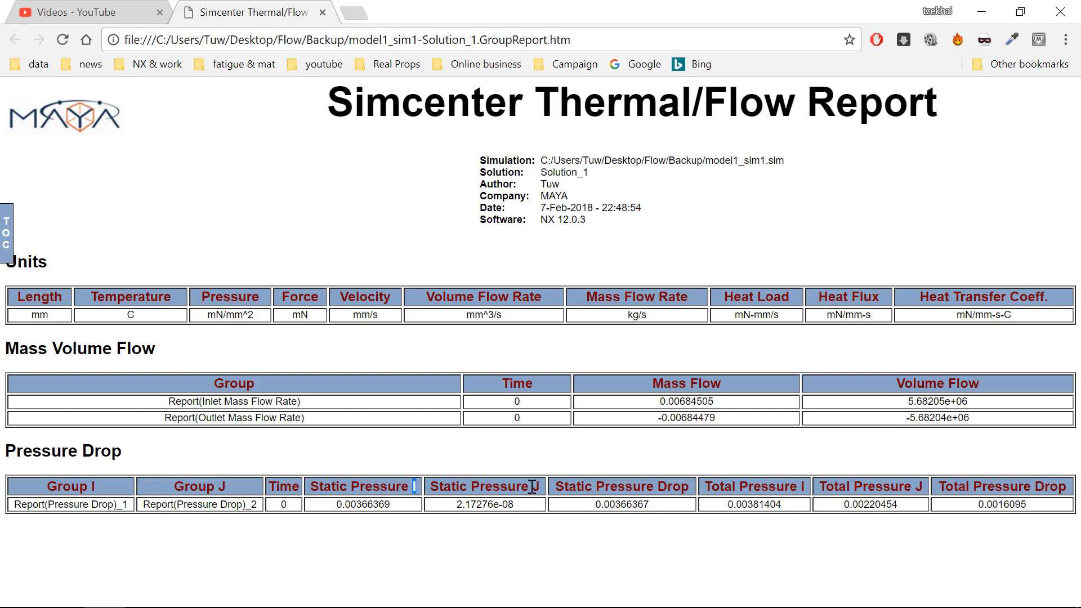
left_click_drag(532, 487, 533, 487)
left_click(738, 504)
left_click_drag(709, 489, 958, 507)
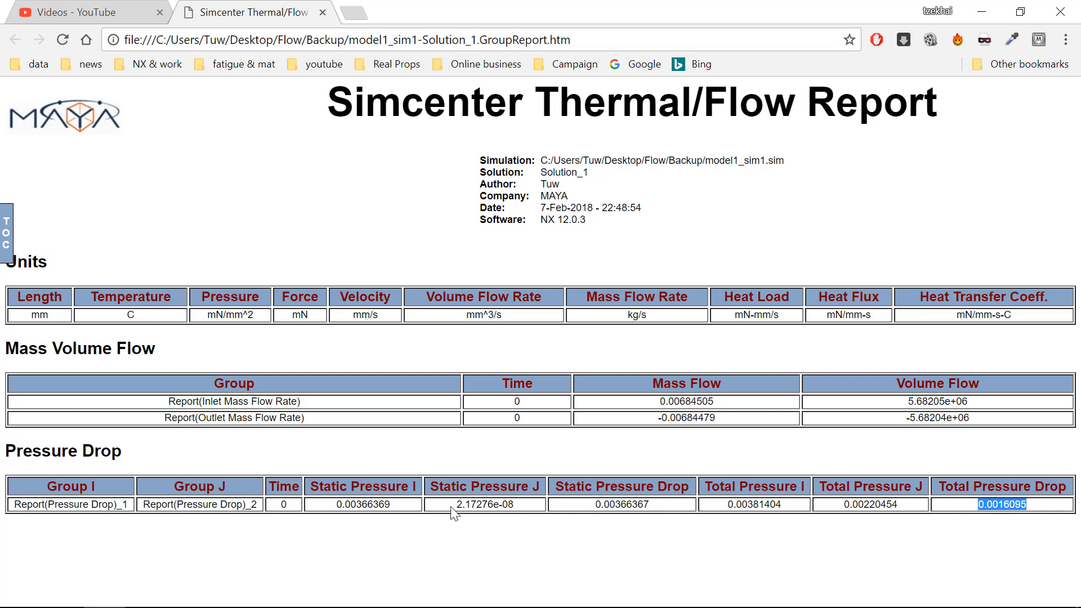
left_click_drag(451, 508, 529, 510)
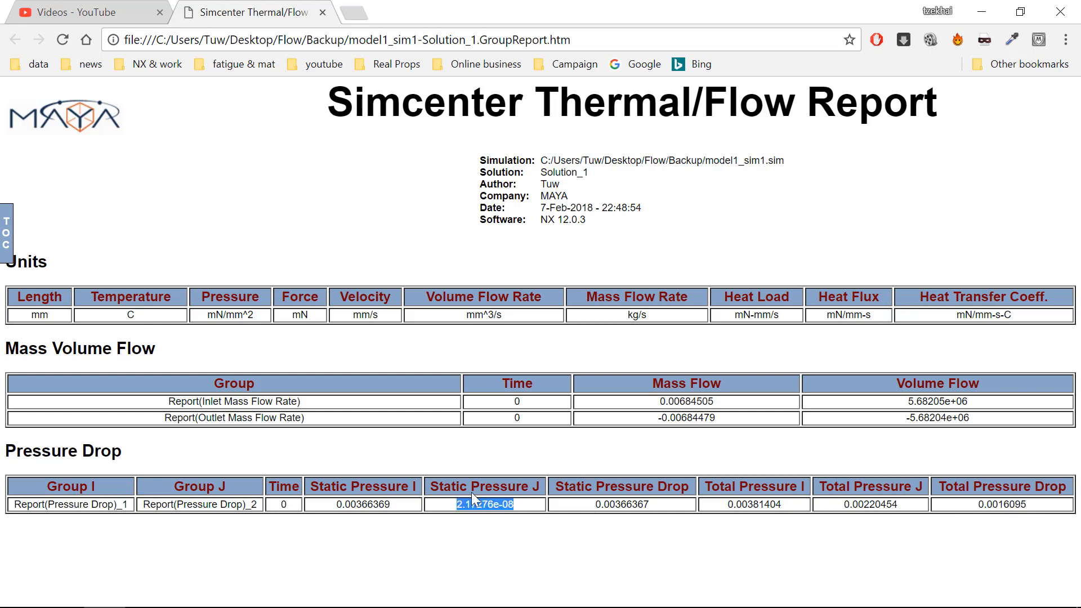
left_click_drag(208, 315, 260, 322)
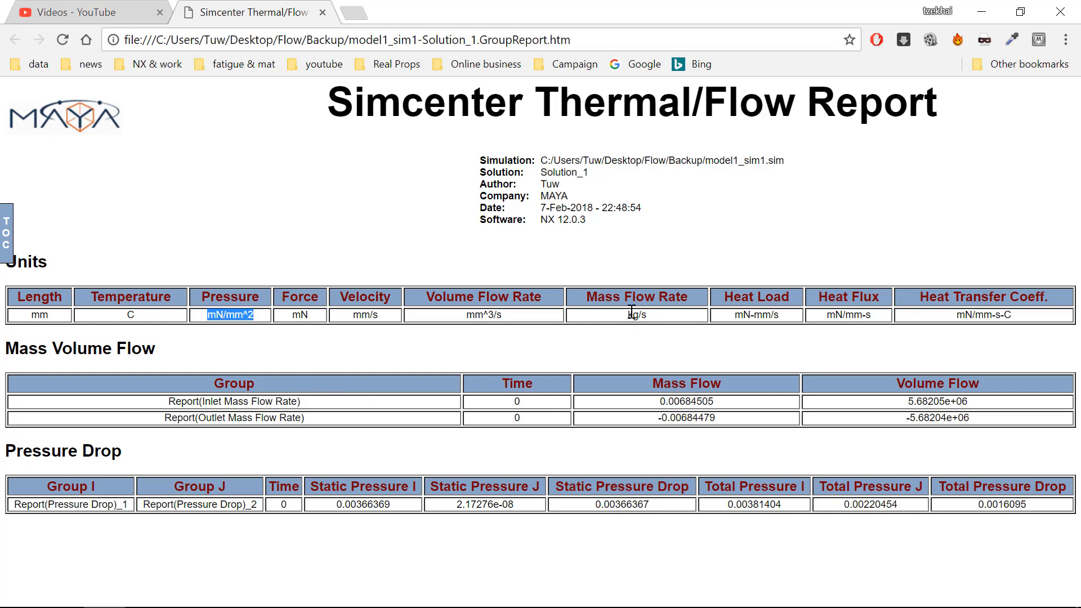
left_click_drag(626, 317, 655, 319)
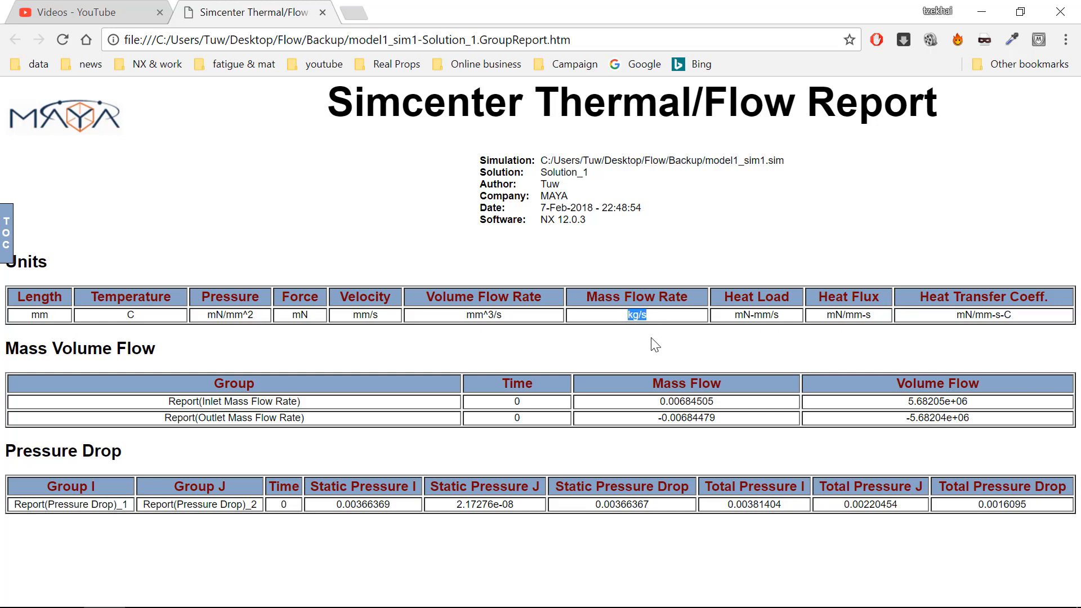